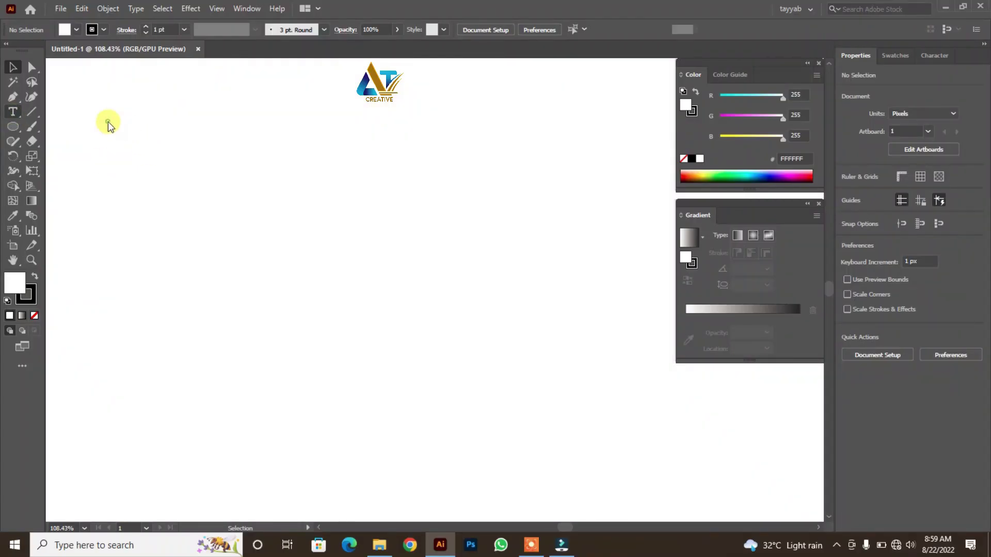
- Place a text letter O on the artboard and enlarge it
click(107, 122)
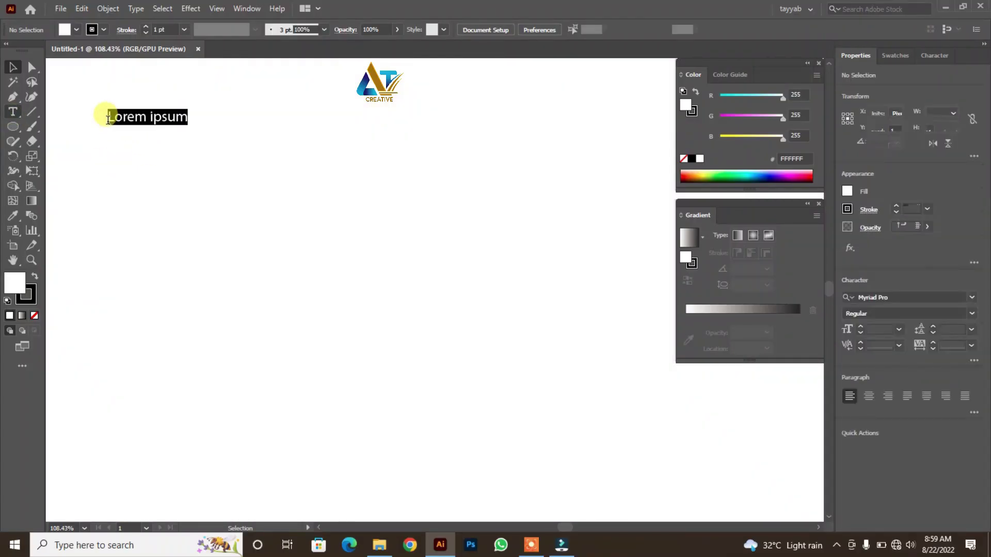
key(BackSpace)
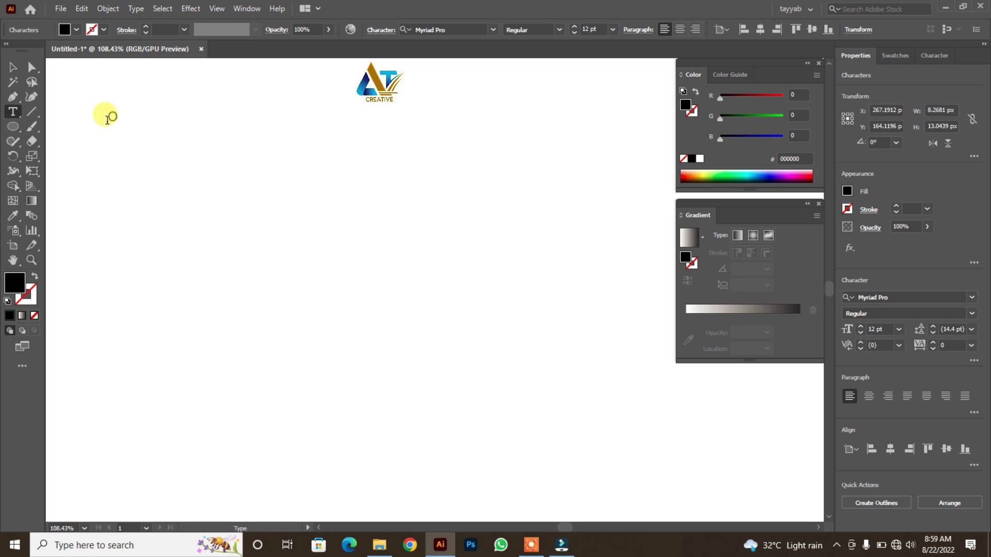
key(Escape)
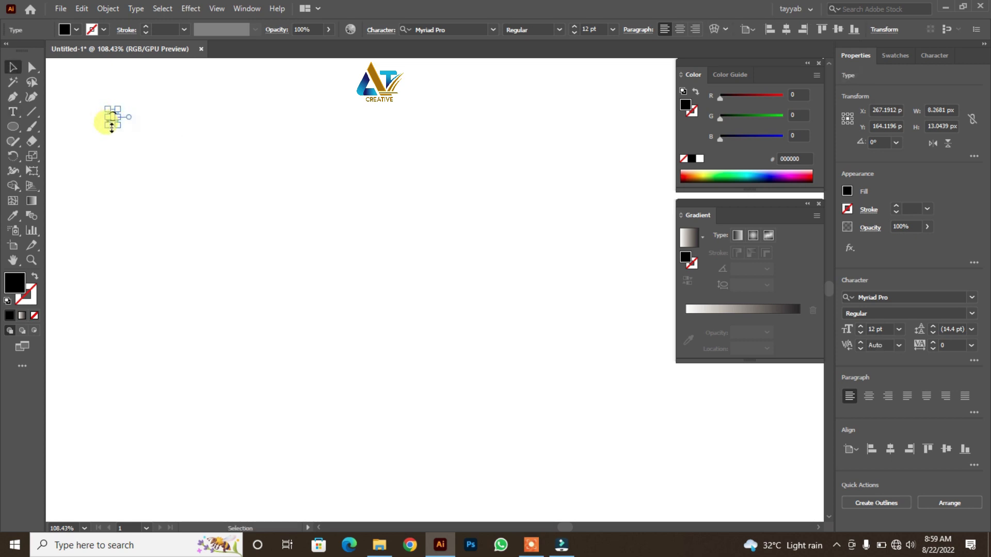
mouse_move(121, 127)
mouse_down()
mouse_move(192, 198)
mouse_move(164, 262)
mouse_up()
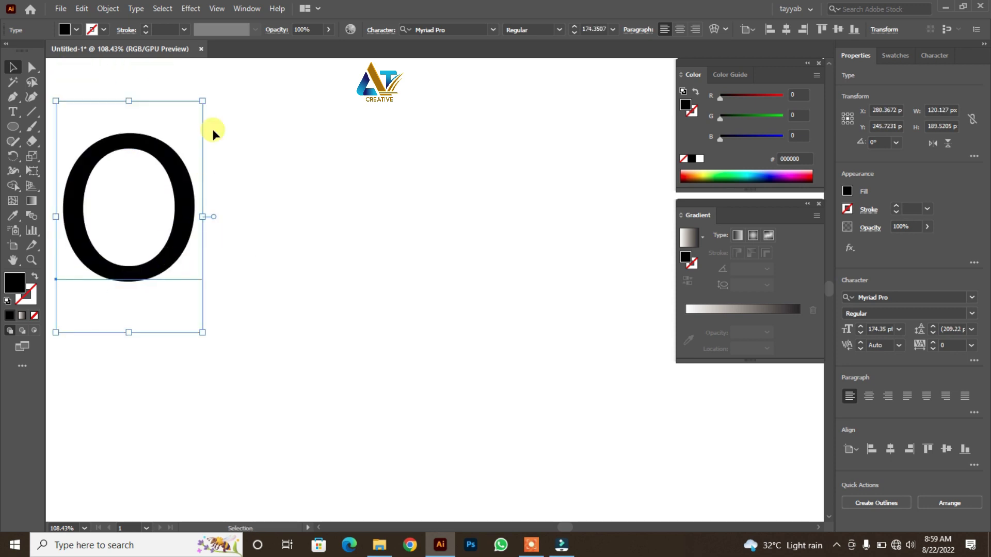
- Convert the O to outlines and swap it to a stroke with no fill
click(73, 96)
click(91, 172)
right_click(91, 172)
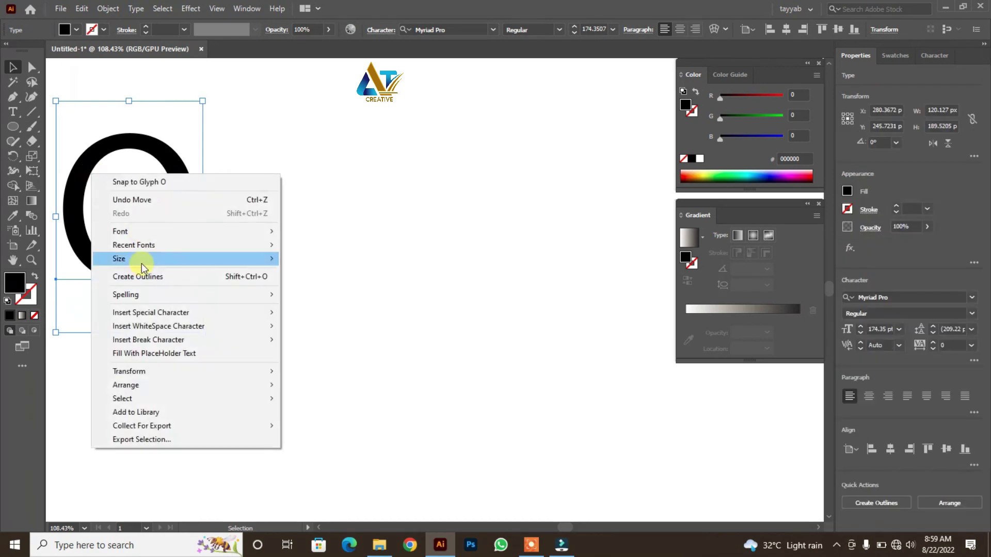
click(143, 277)
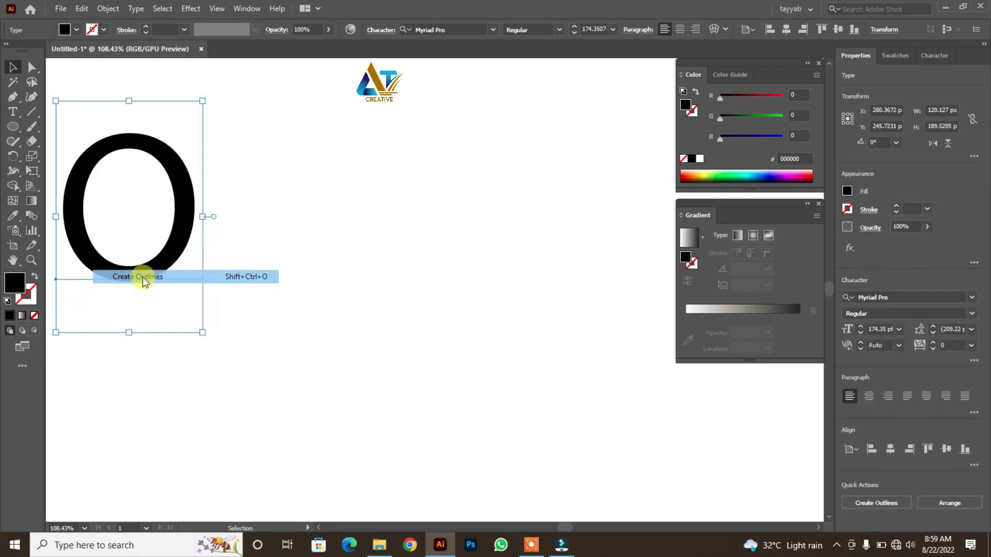
click(35, 277)
click(101, 110)
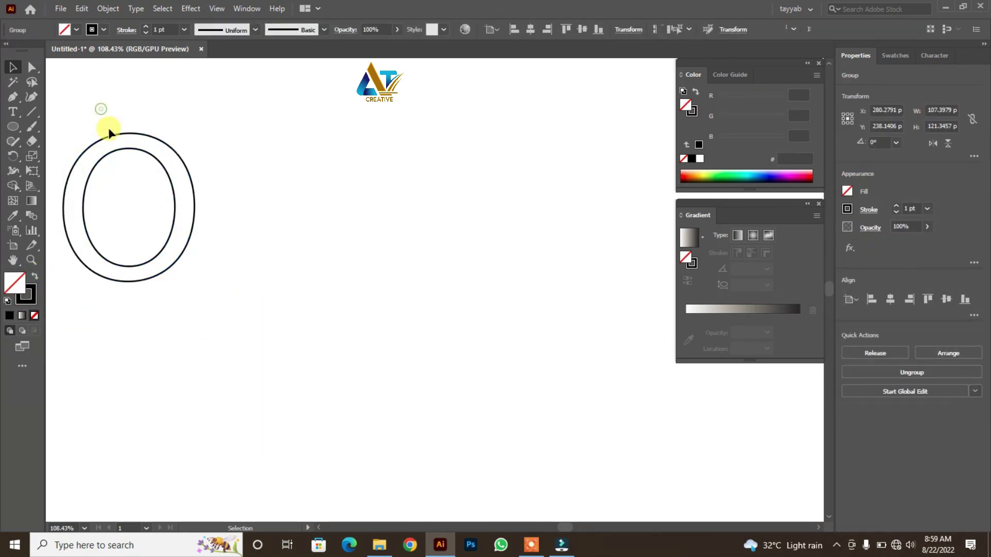
- Delete the inner path of the outlined O with Direct Selection
click(31, 67)
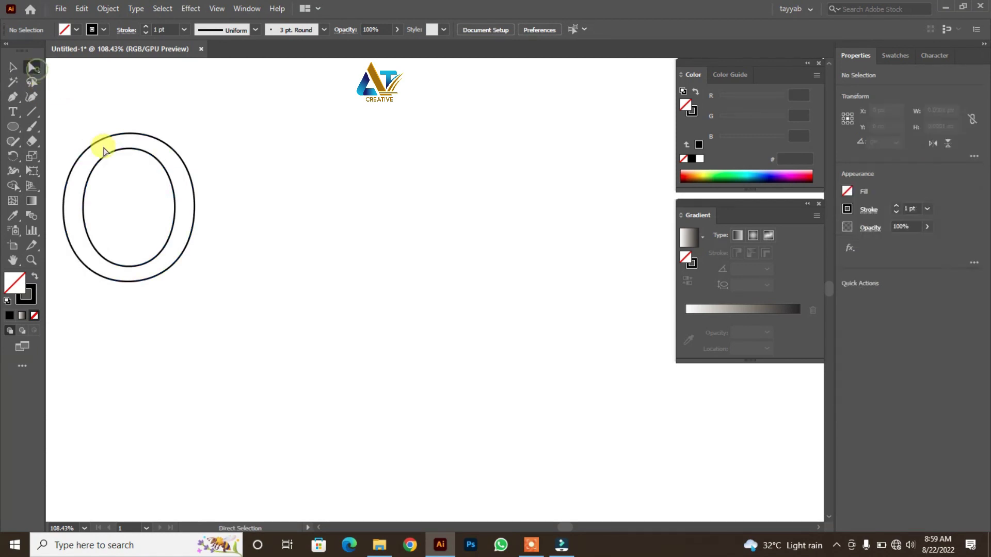
click(105, 157)
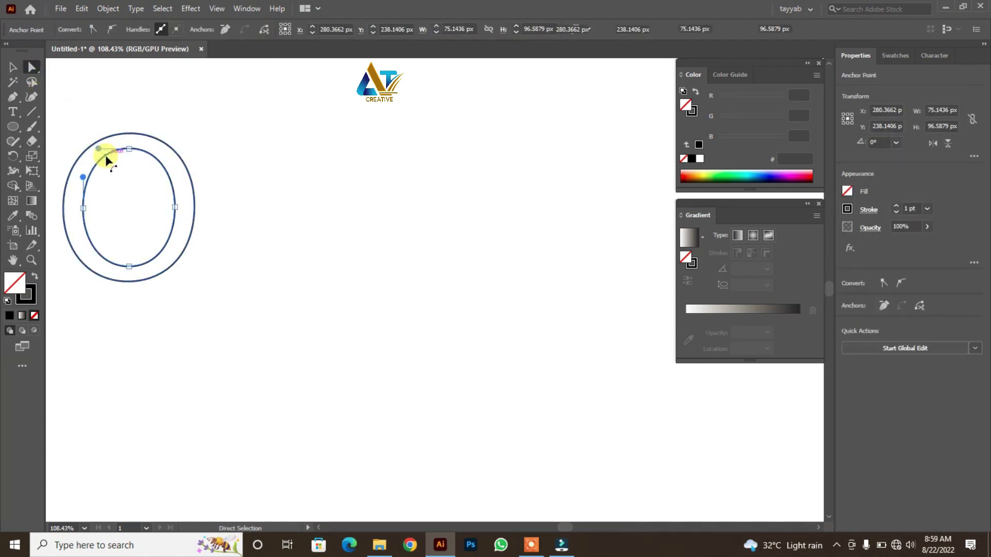
key(Delete)
click(13, 67)
- Ungroup the oval and release its compound path
right_click(104, 145)
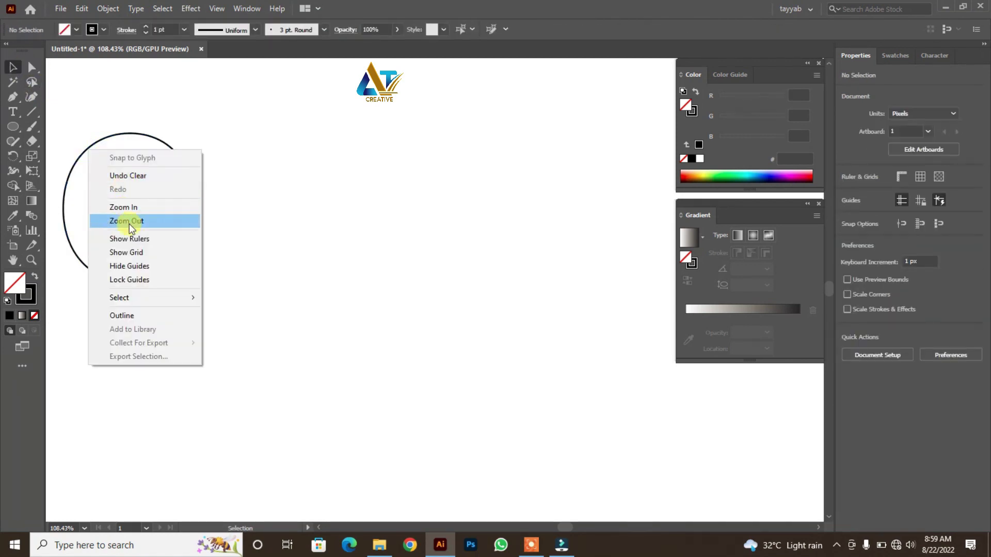
click(126, 138)
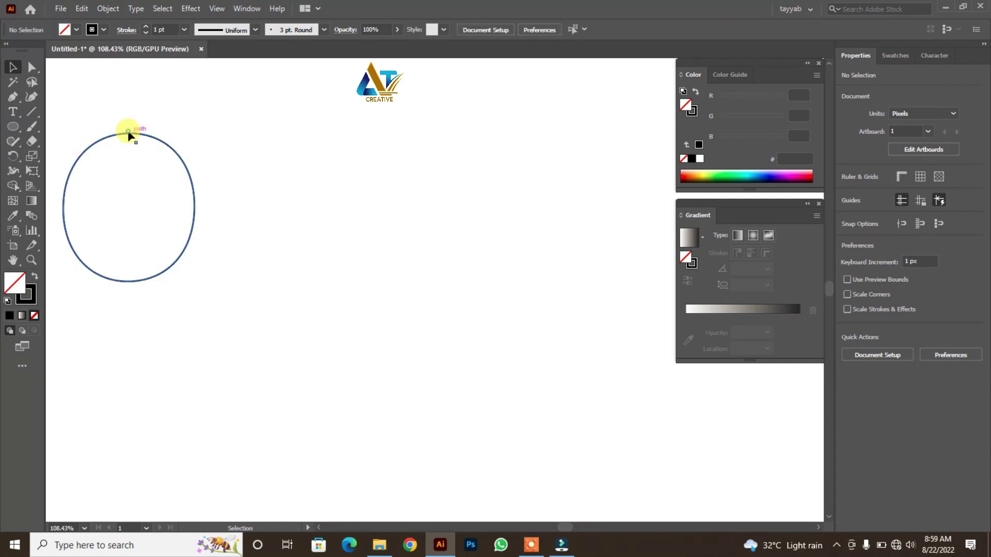
right_click(128, 133)
click(154, 235)
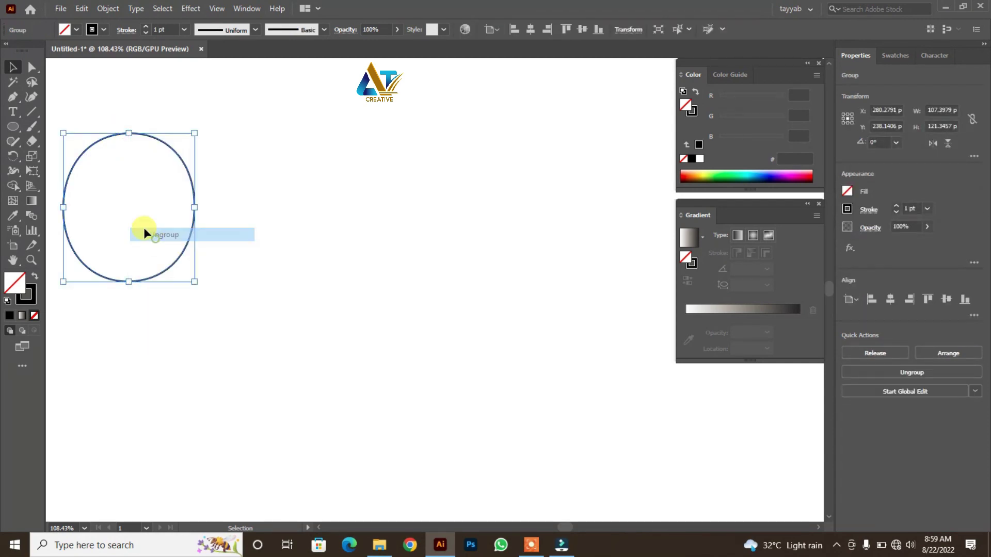
right_click(74, 160)
click(117, 250)
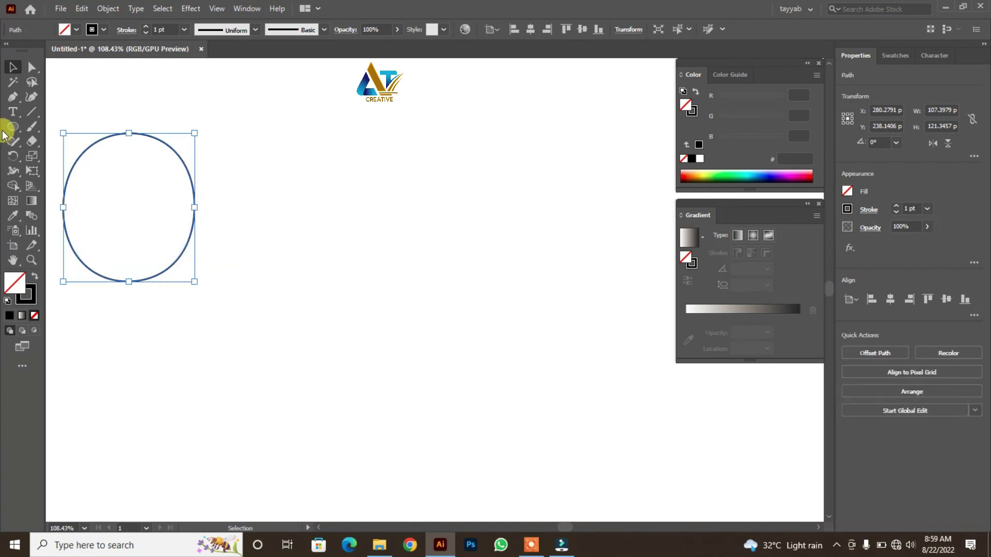
- Draw a small circle below the oval and give it a linear gradient fill
click(16, 122)
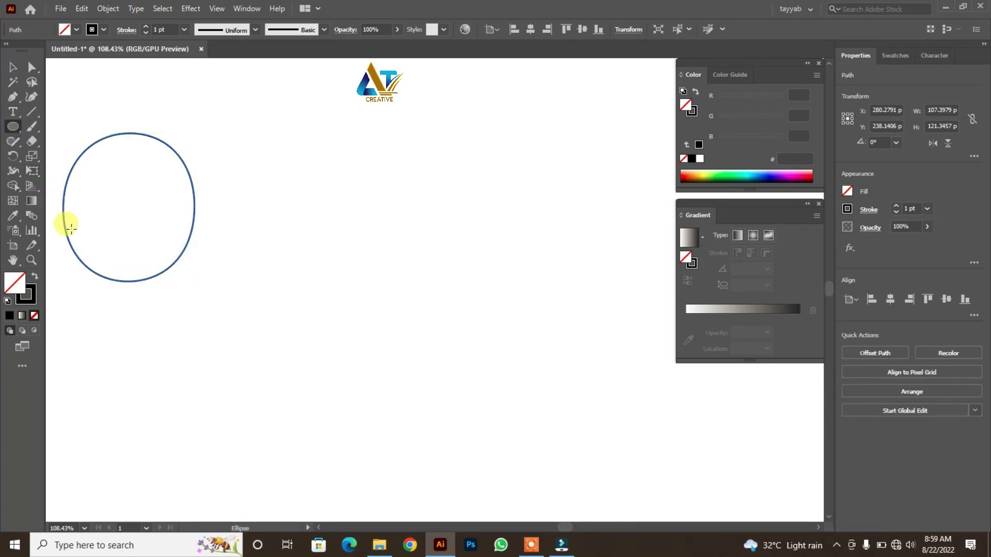
mouse_move(69, 308)
mouse_down()
mouse_move(89, 321)
mouse_move(91, 347)
mouse_up()
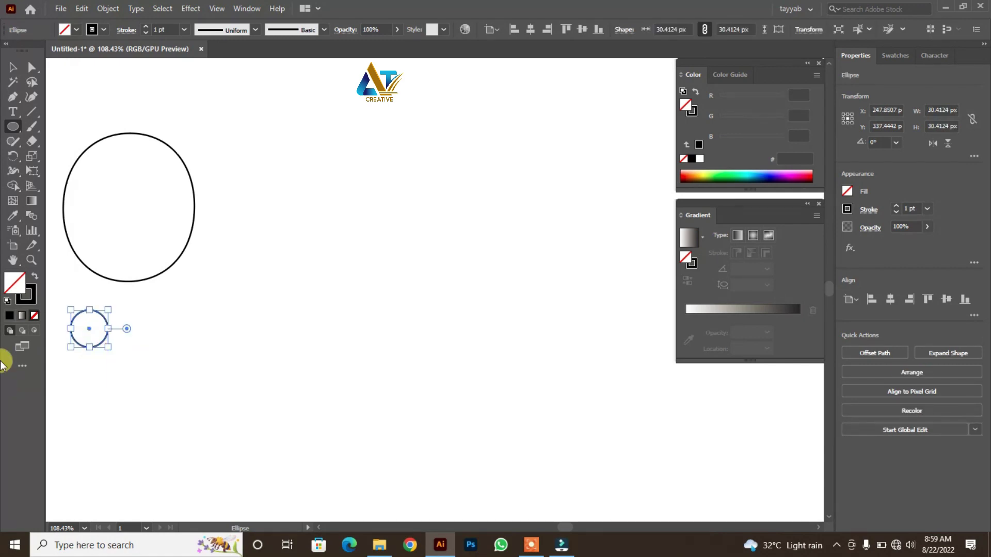
click(34, 278)
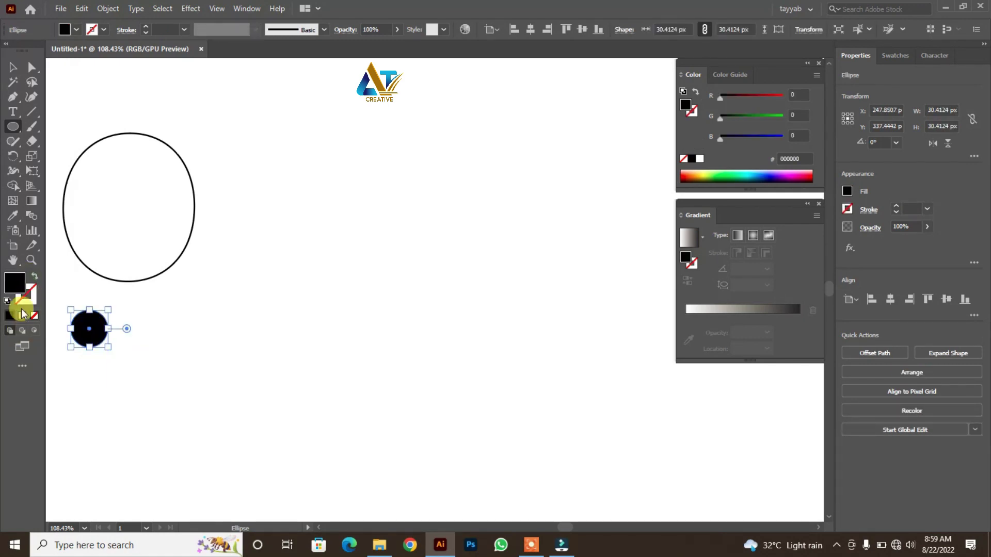
click(21, 316)
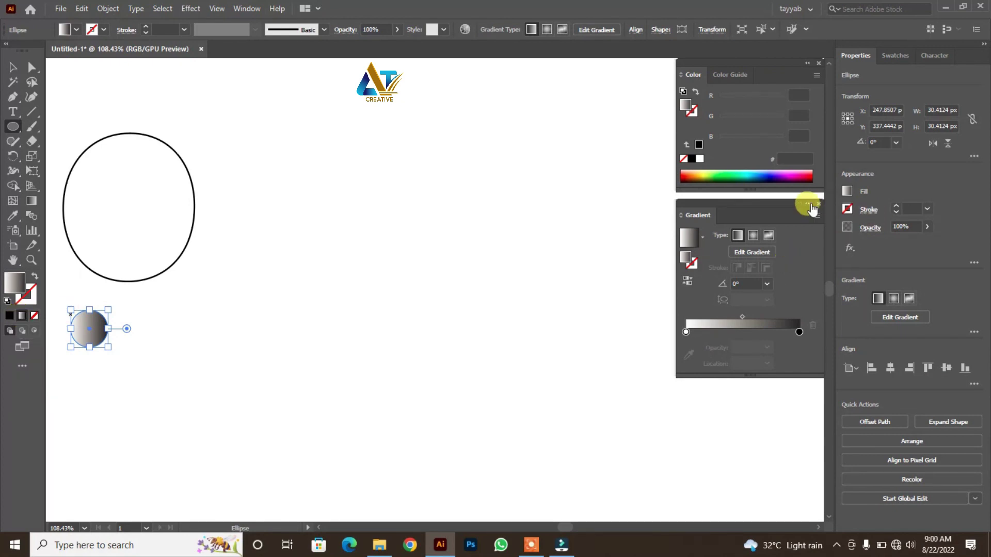
drag(792, 202, 209, 55)
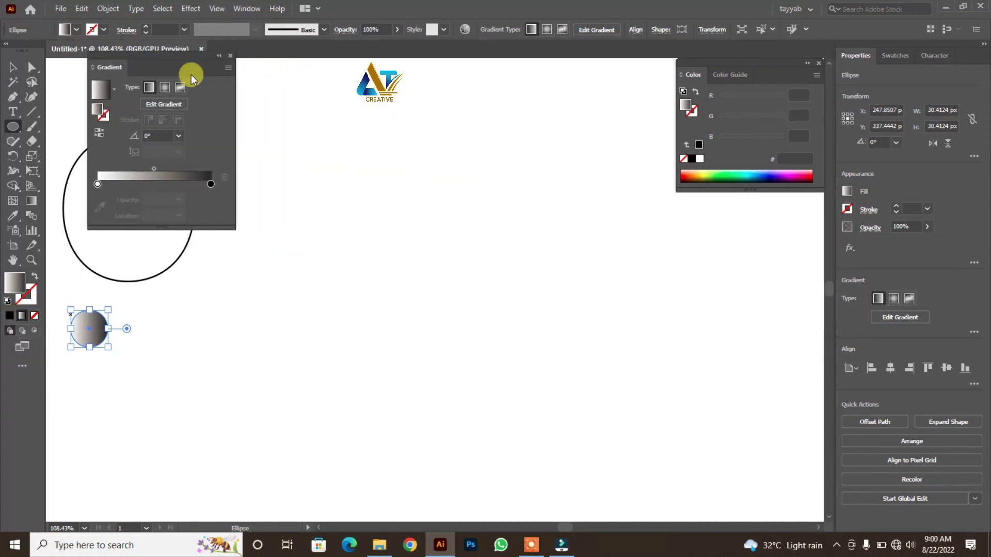
- Set the gradient stops to dark green #006837 and teal #00A99D
click(97, 184)
double_click(97, 184)
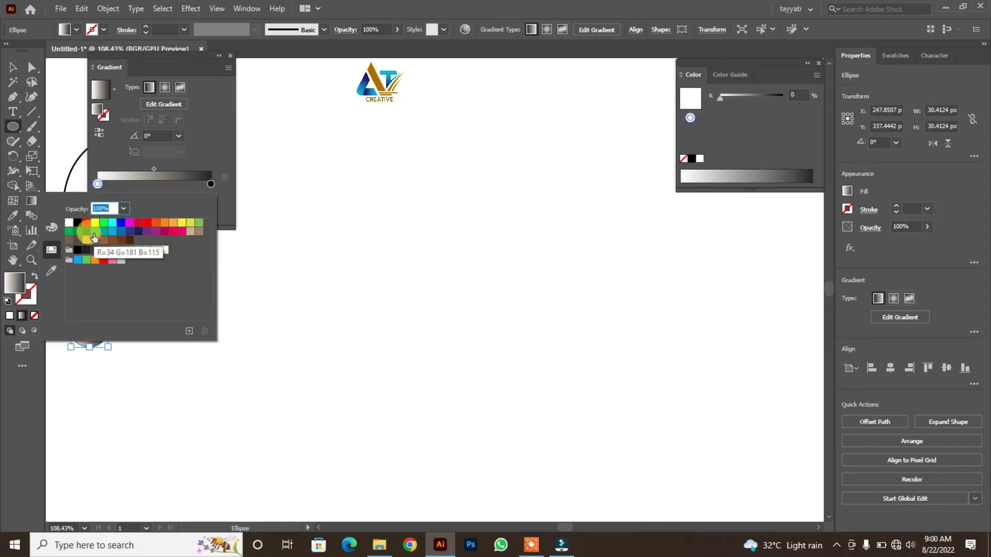
click(88, 236)
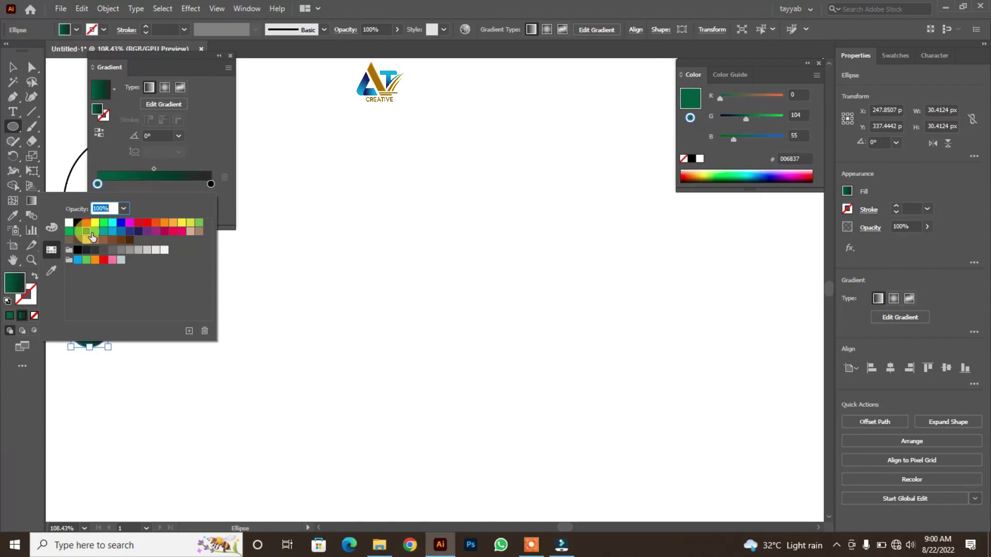
click(210, 185)
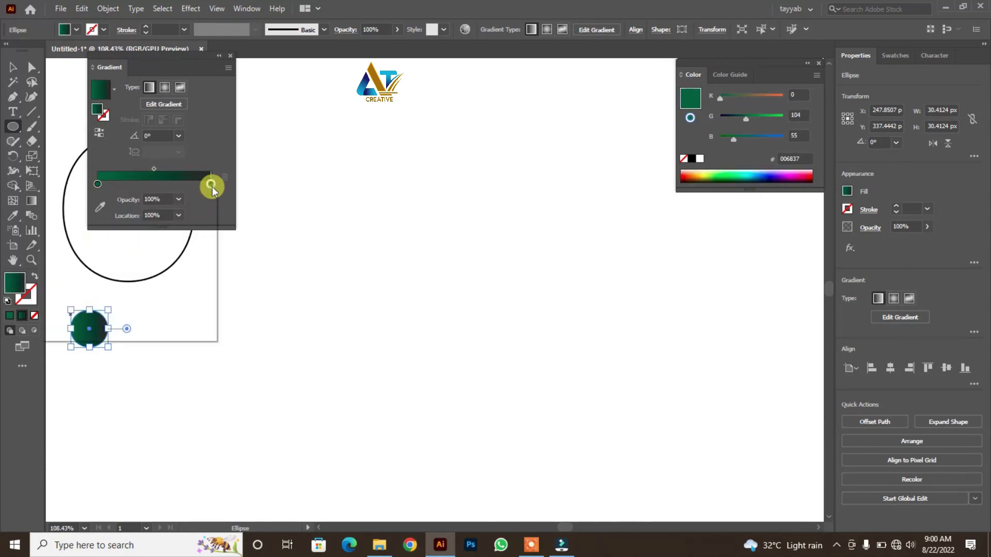
double_click(211, 185)
click(103, 234)
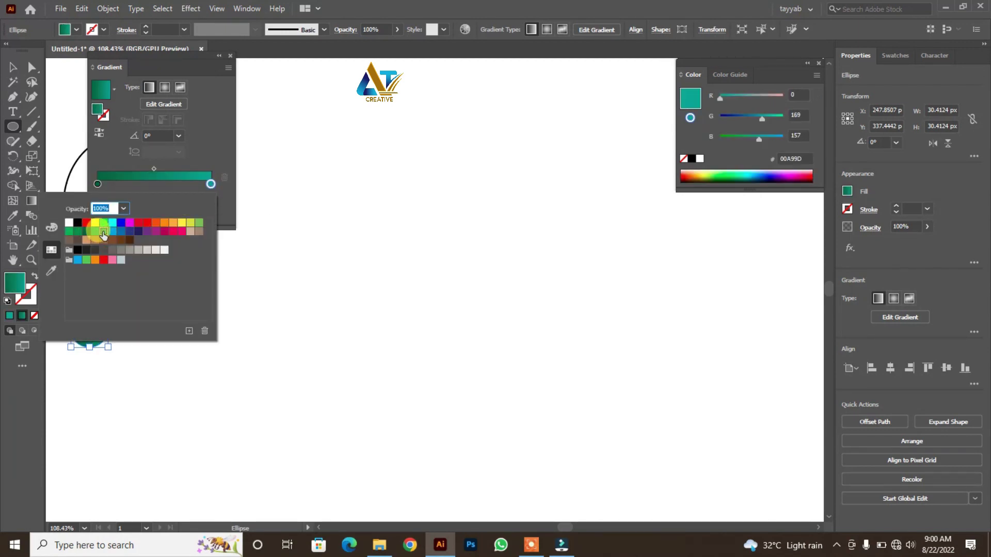
click(203, 67)
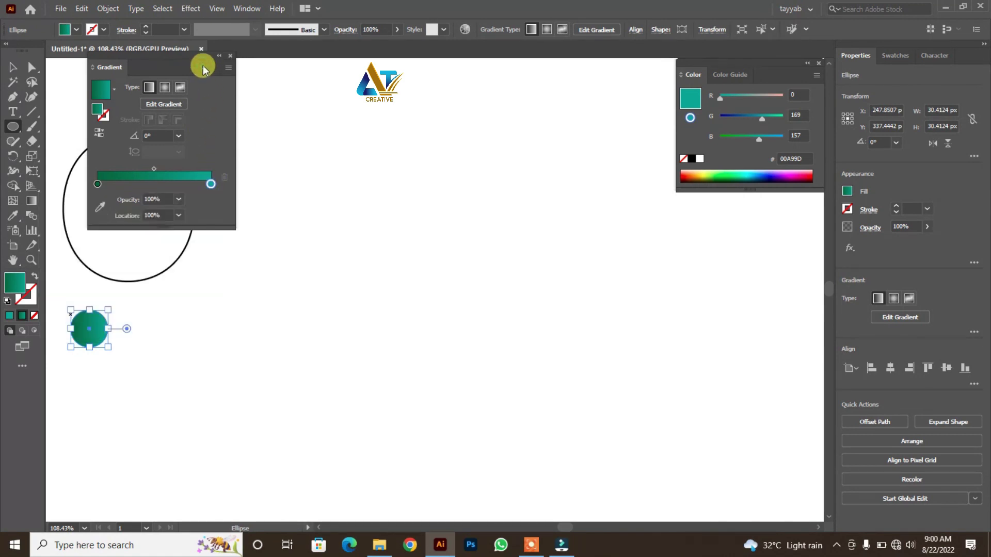
drag(212, 69, 801, 189)
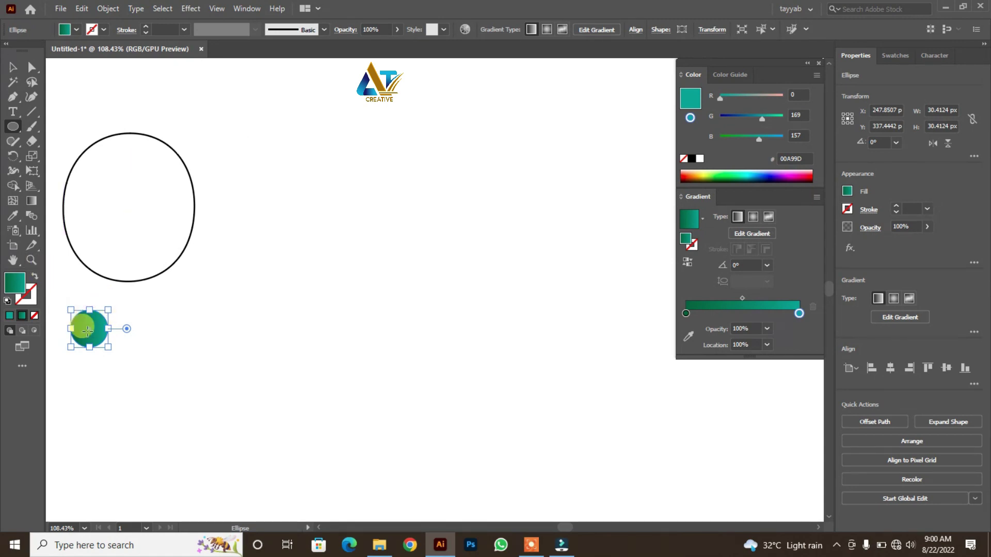
- Resize the teal circle, place a copy below it, and blend the two circles
mouse_move(108, 347)
mouse_down()
mouse_move(102, 341)
mouse_move(83, 400)
mouse_up()
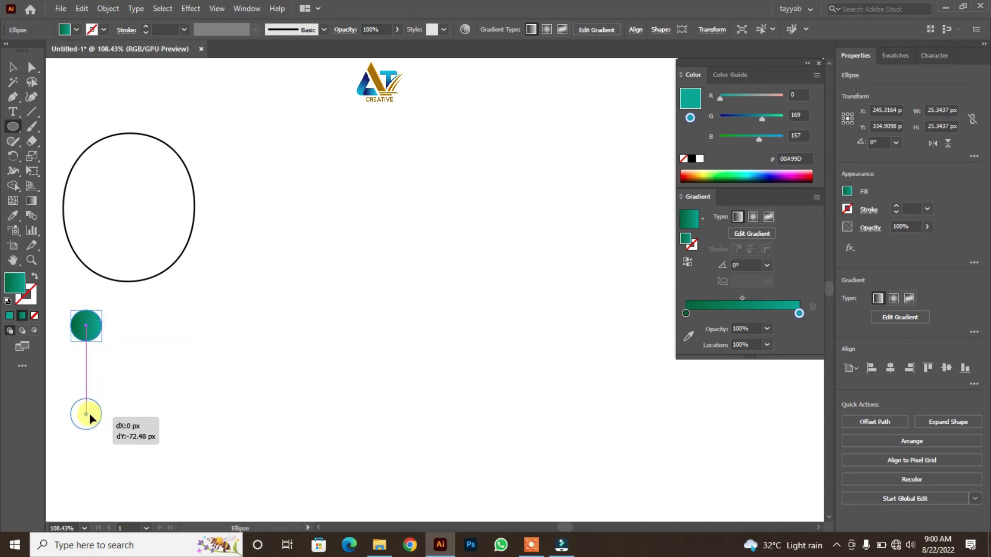
drag(83, 399, 88, 420)
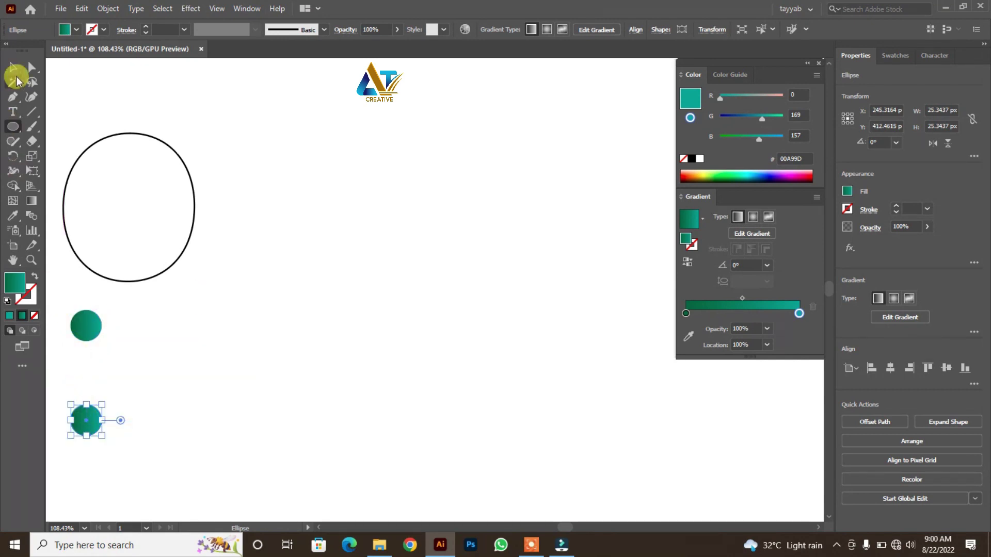
click(13, 67)
drag(62, 319, 108, 432)
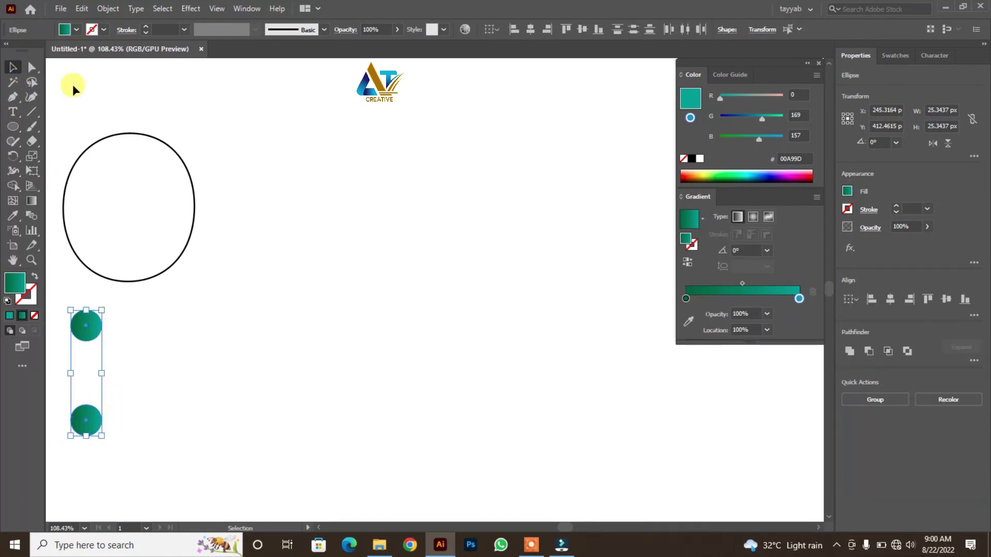
click(83, 9)
click(98, 9)
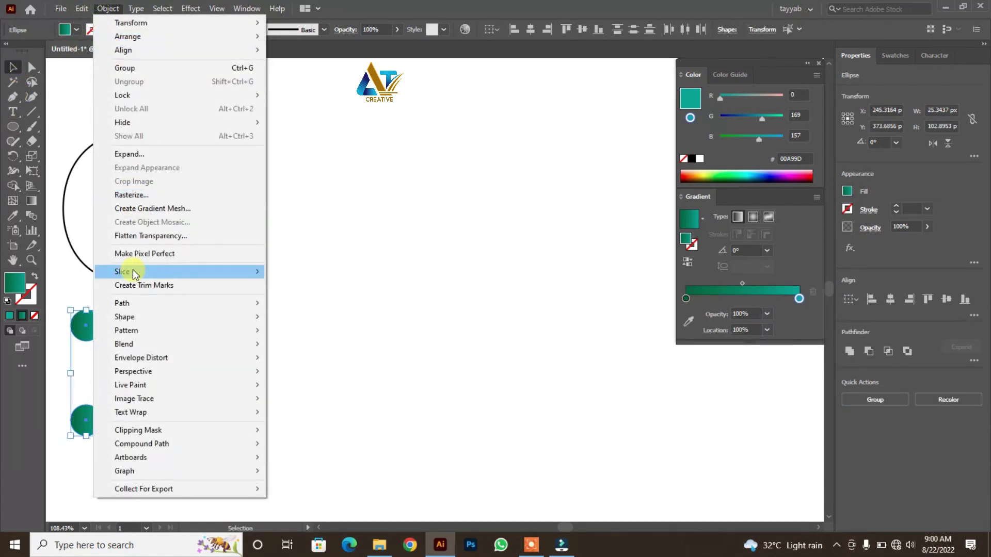
mouse_move(156, 343)
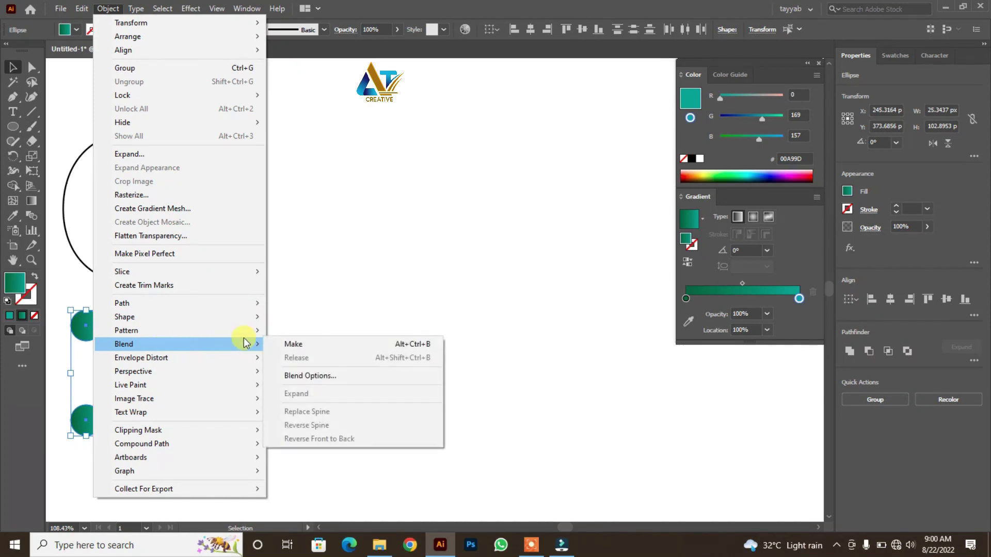
click(280, 339)
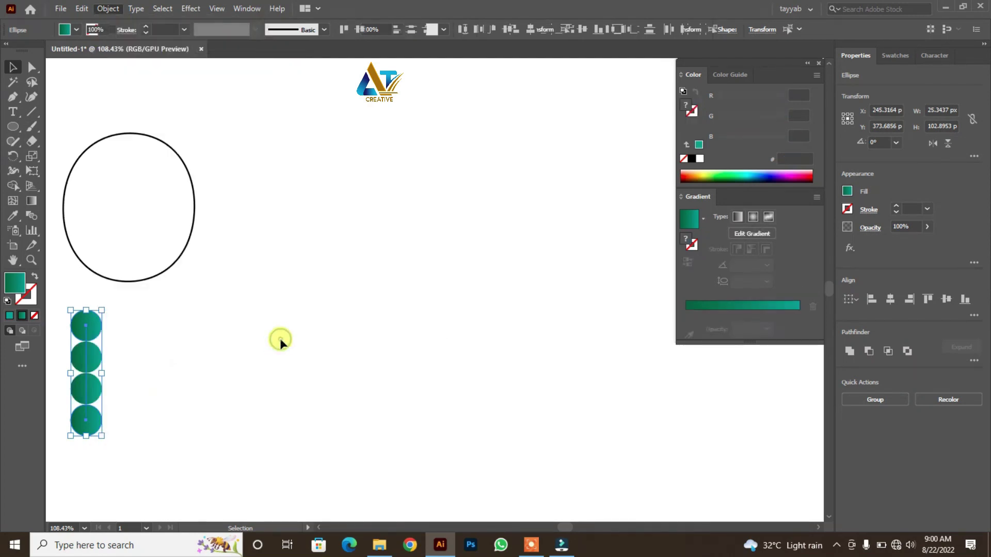
- Set the blend spacing to 250 specified steps with Preview off
click(99, 9)
mouse_move(124, 344)
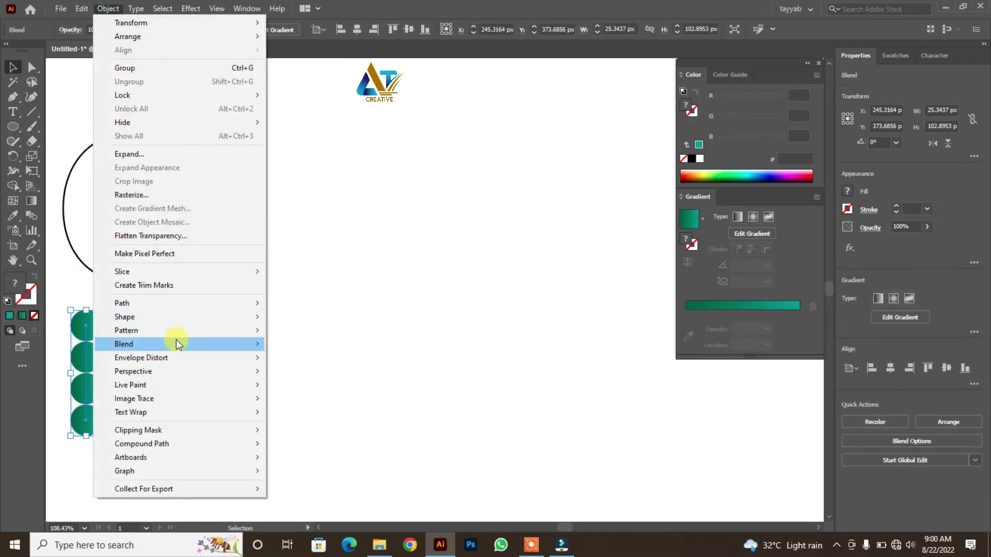
click(301, 376)
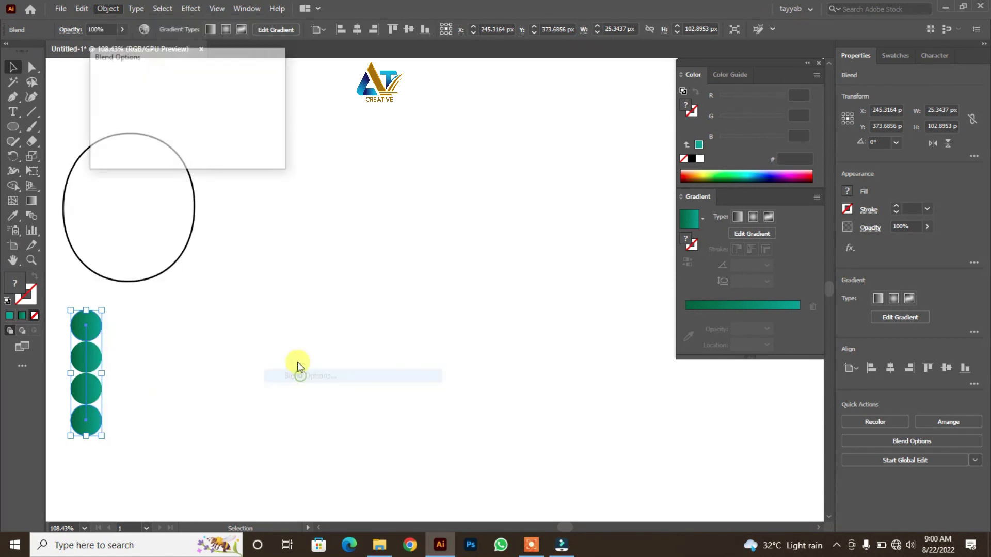
click(185, 86)
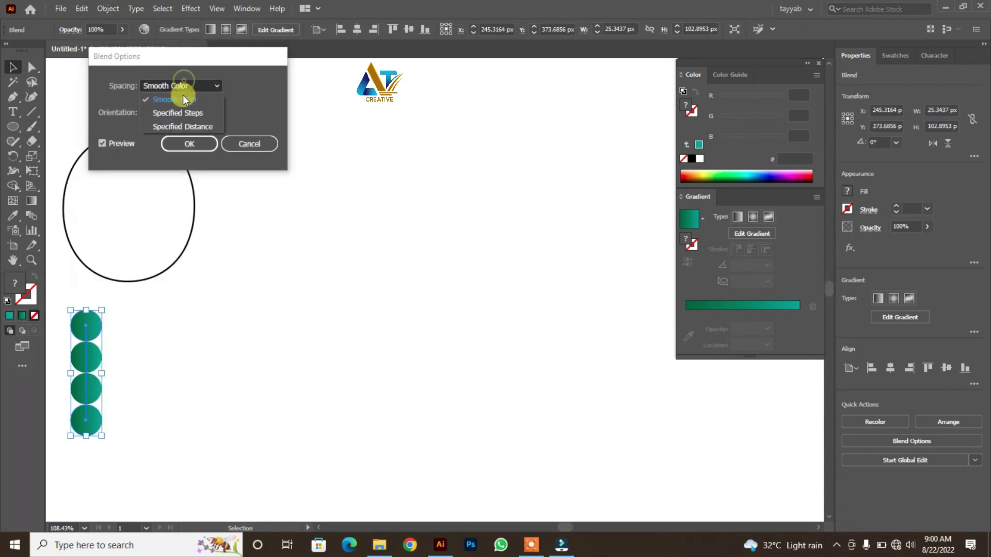
click(181, 109)
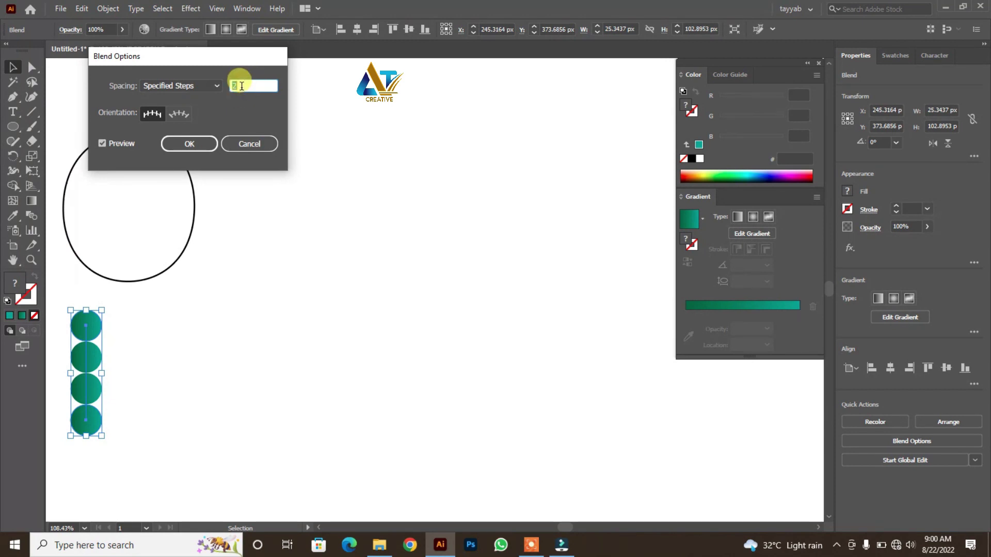
text(250)
click(225, 78)
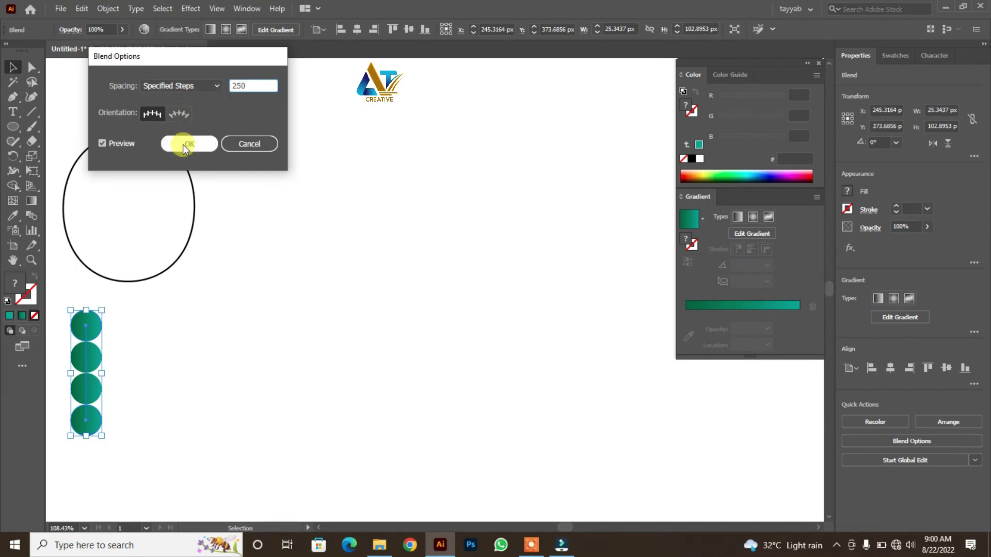
click(114, 146)
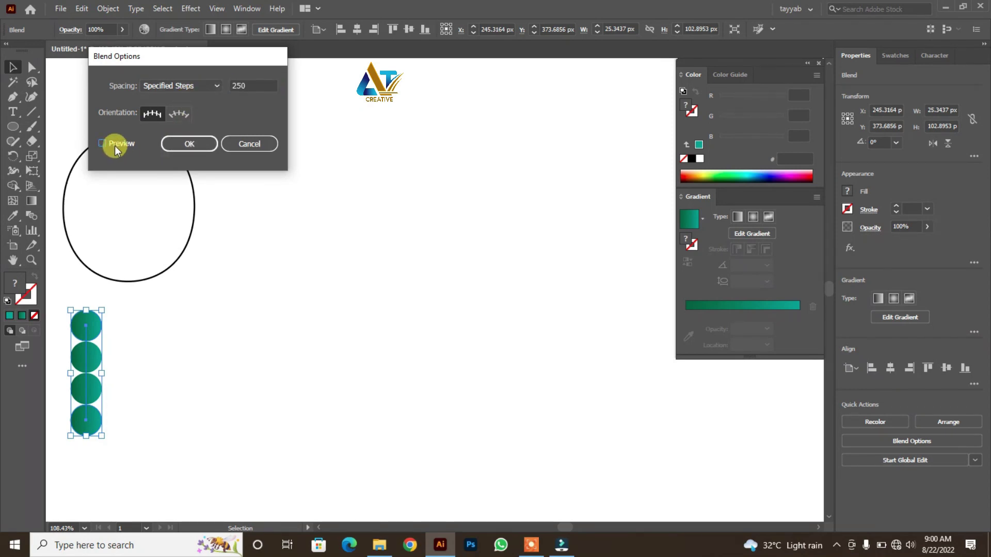
click(189, 144)
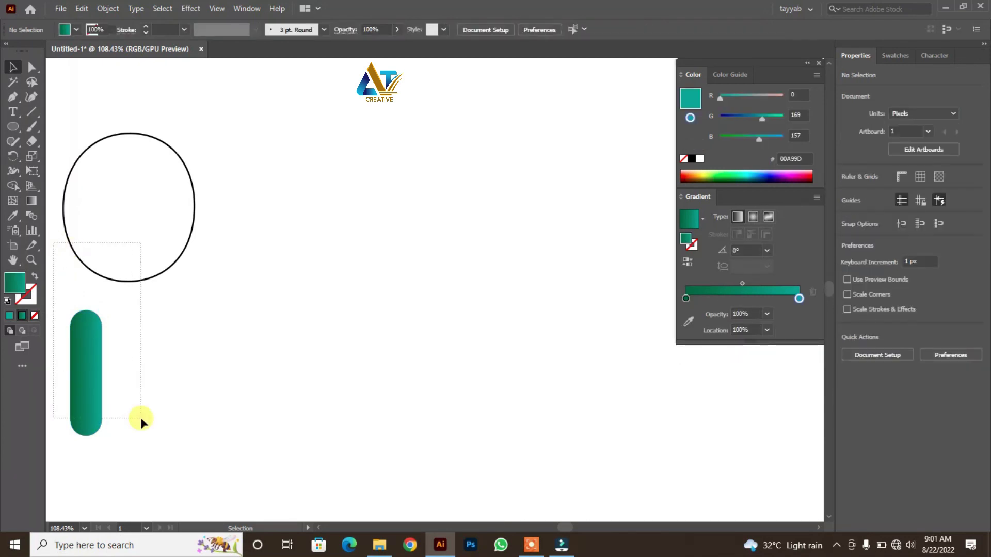
- Replace the capsule blend's spine with the large oval so it curves into an arc
drag(56, 248, 140, 418)
click(108, 9)
mouse_move(123, 344)
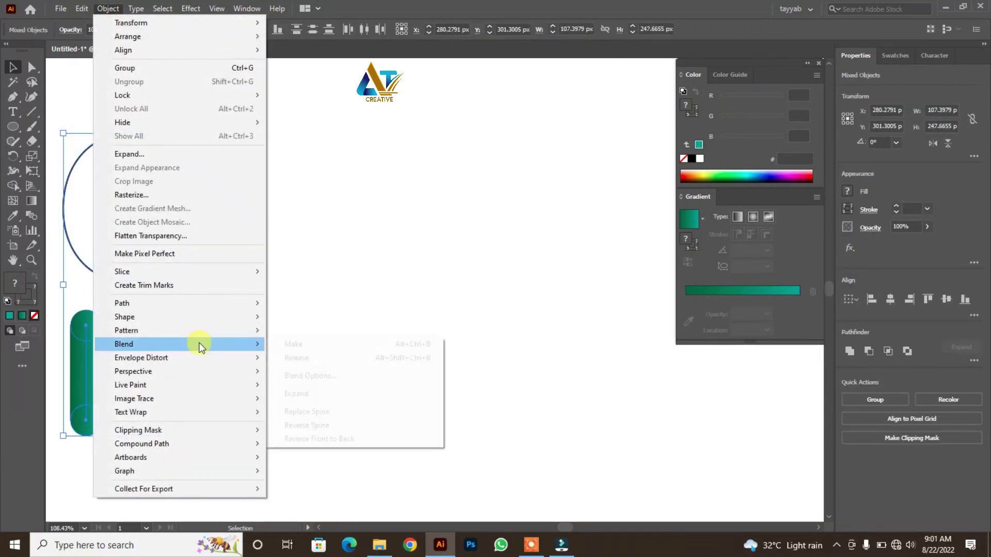
click(306, 411)
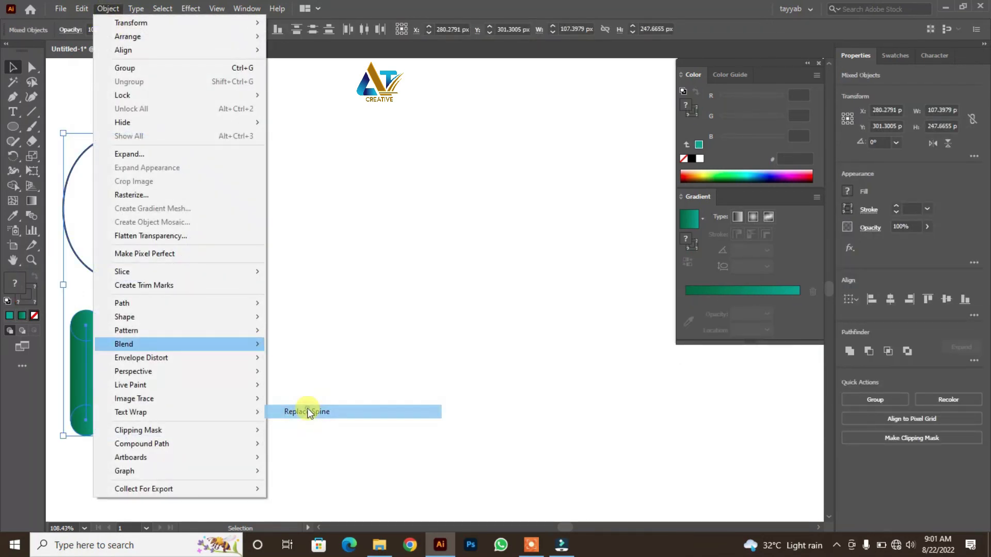
click(190, 8)
mouse_move(229, 108)
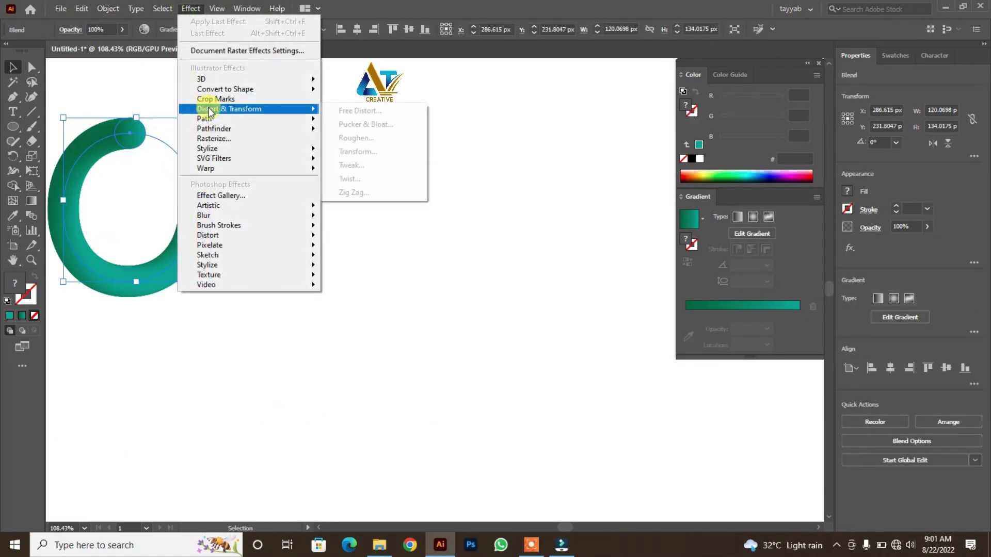
- Apply Roughen to the arc with Size 30%, Detail 99 and Smooth points
click(357, 138)
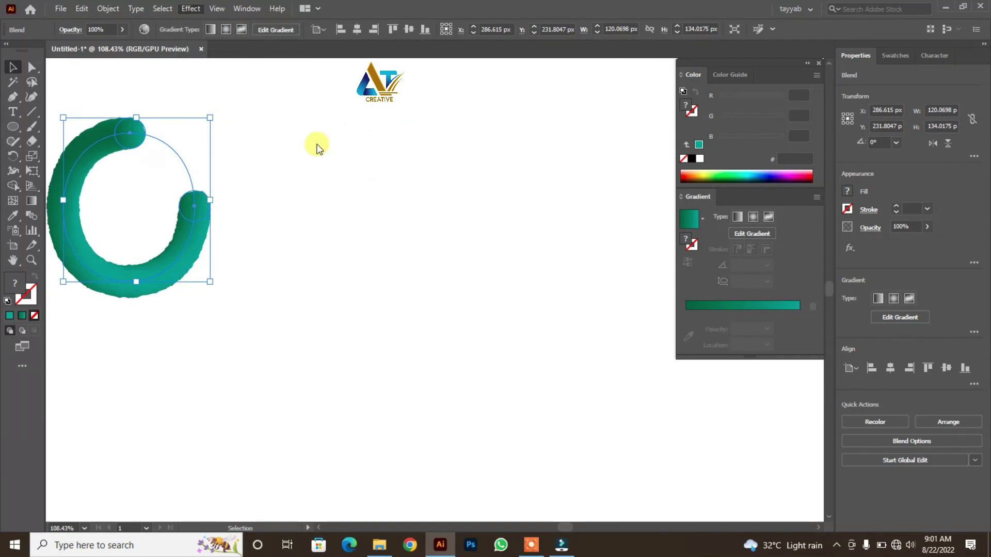
drag(238, 264, 170, 316)
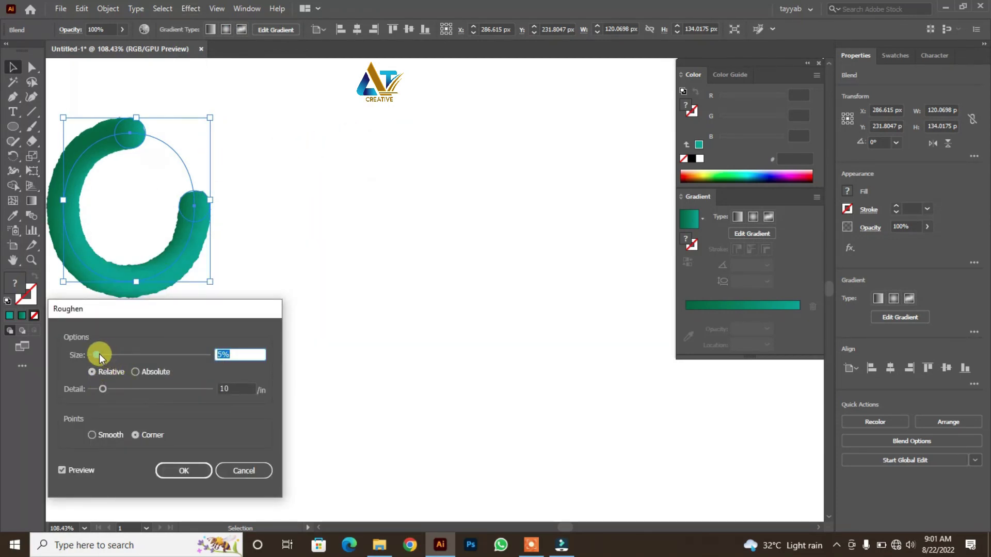
drag(99, 354, 116, 354)
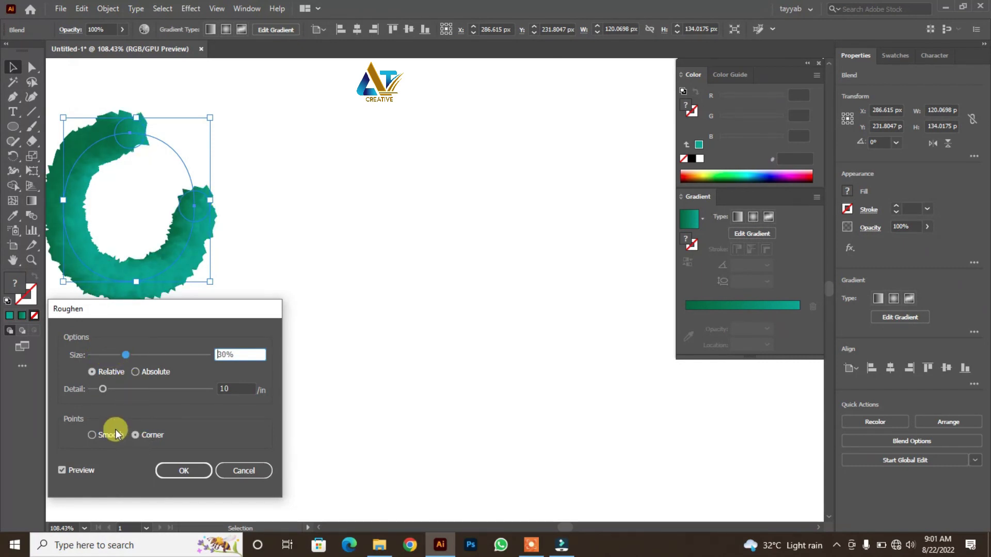
click(92, 437)
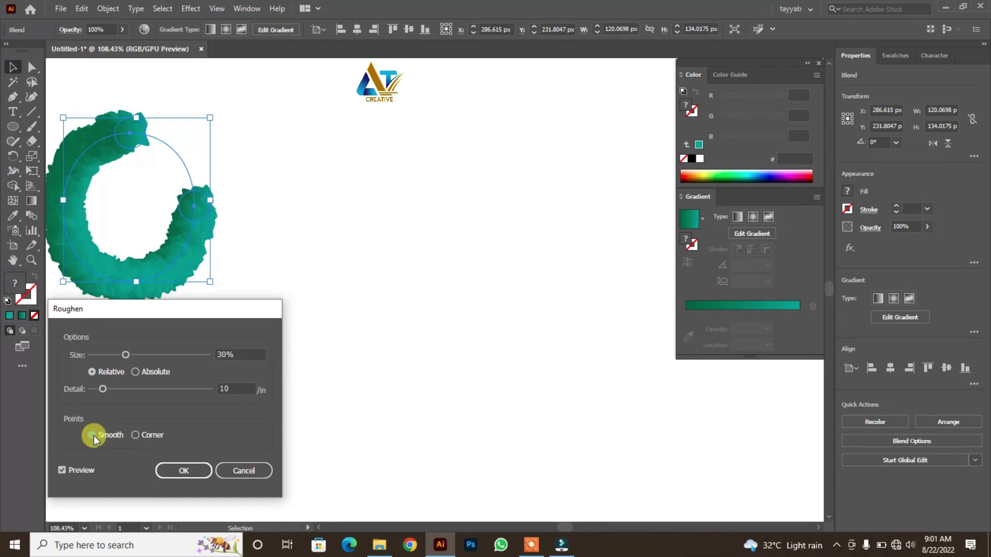
click(136, 436)
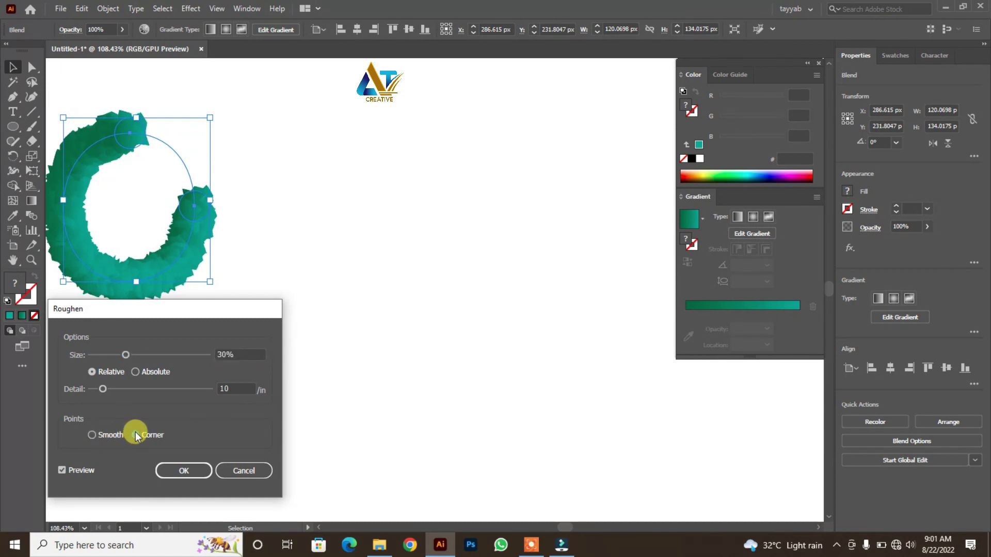
drag(101, 389, 139, 392)
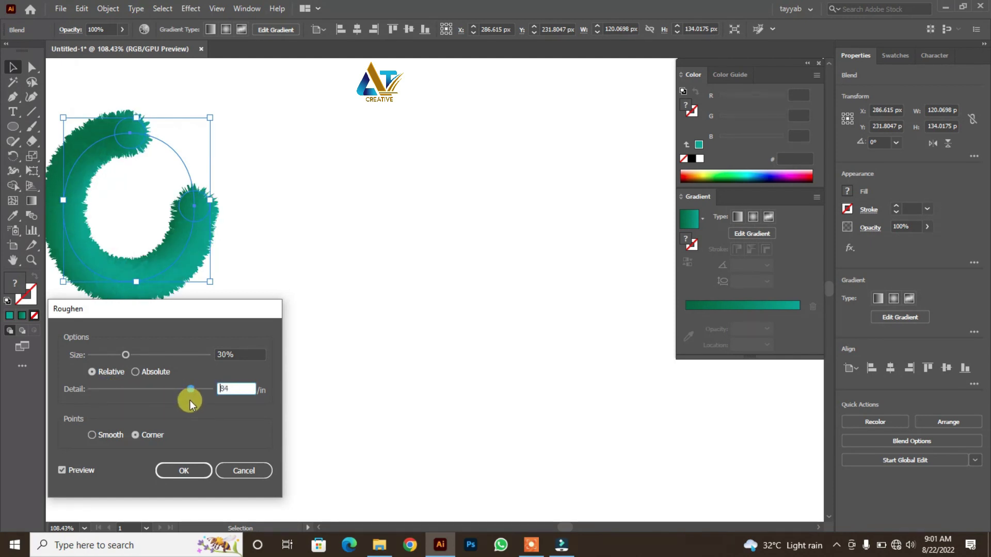
drag(191, 386, 210, 395)
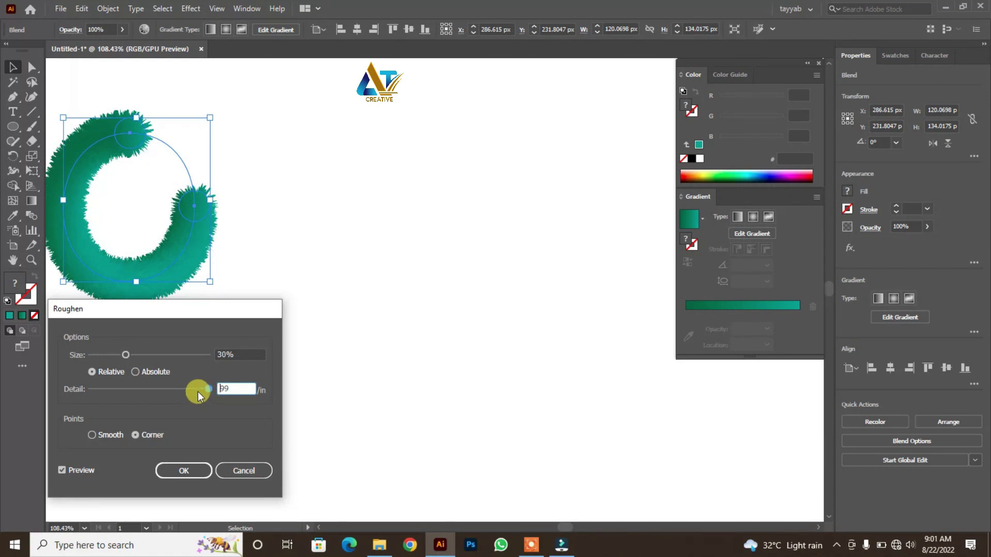
click(93, 436)
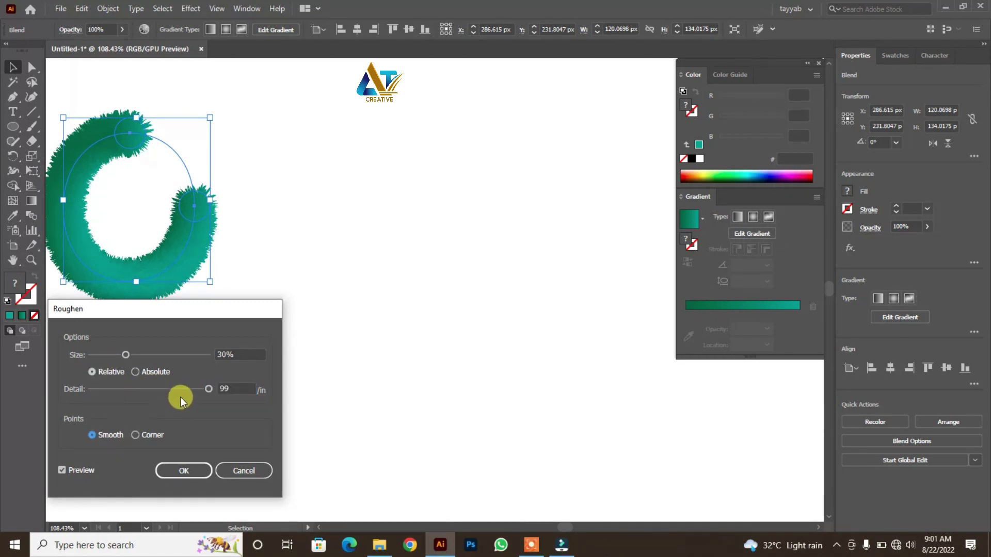
click(189, 471)
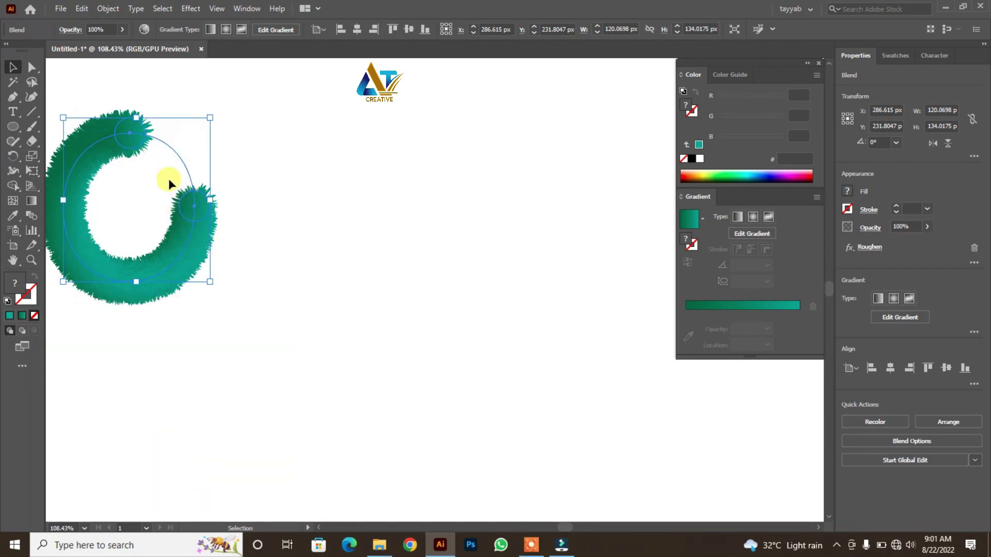
- Close the blend's open spine with the Pen tool so the furry ring forms a full O
click(12, 97)
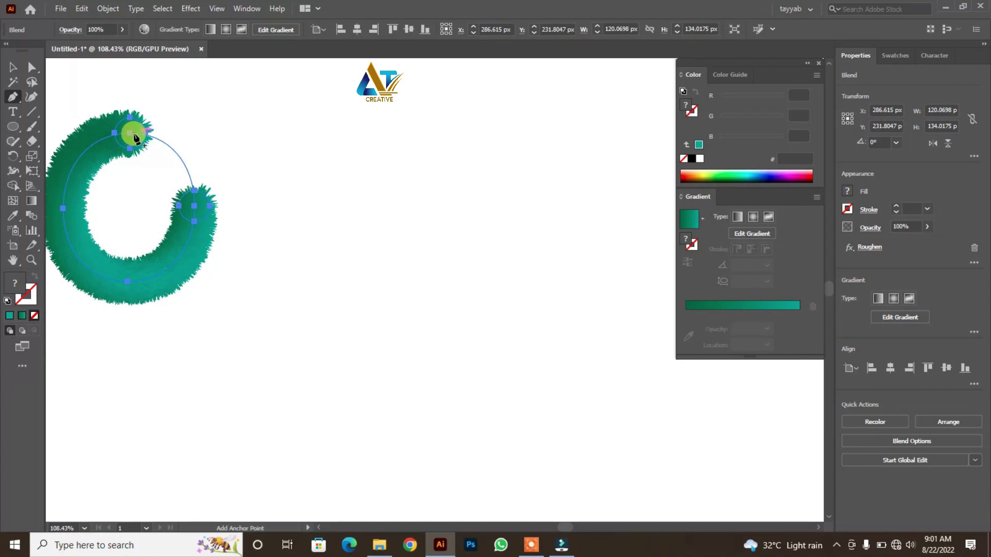
click(134, 134)
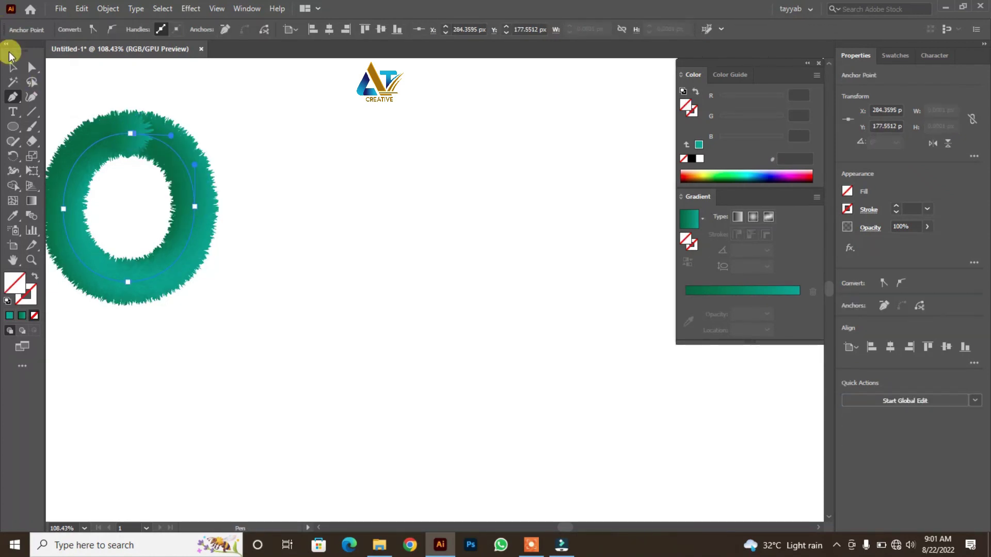
click(15, 70)
click(83, 91)
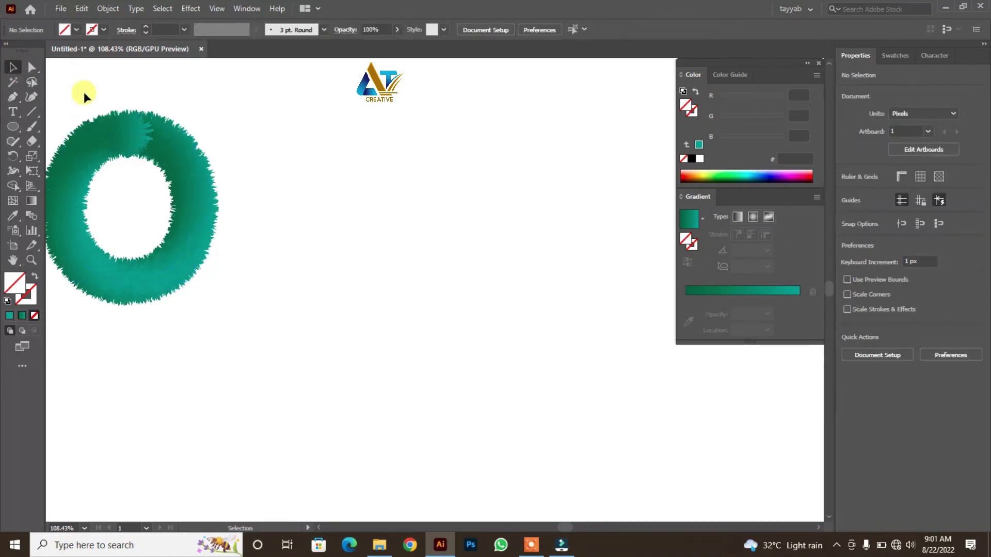
click(100, 131)
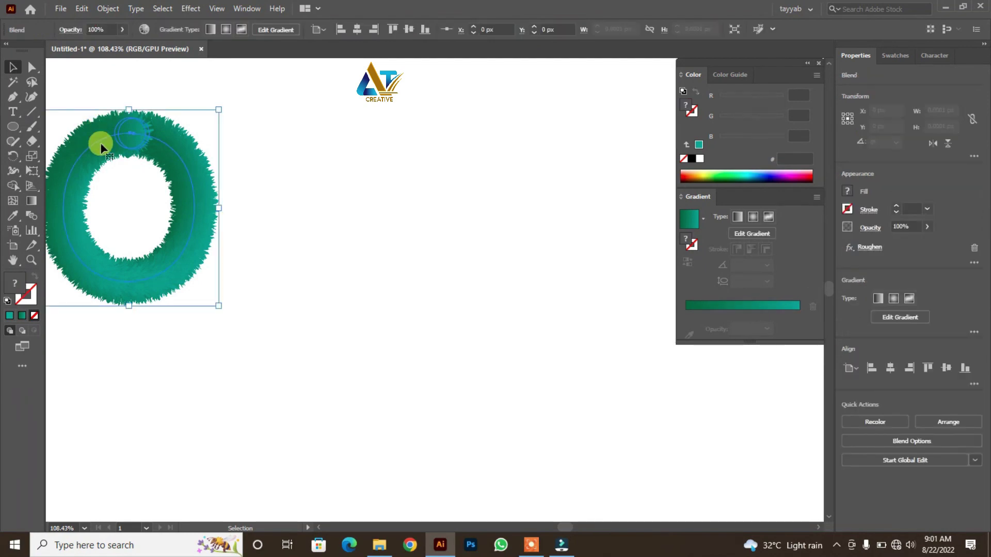
- Duplicate the furry ring and place the copy directly below the original
click(86, 9)
click(80, 67)
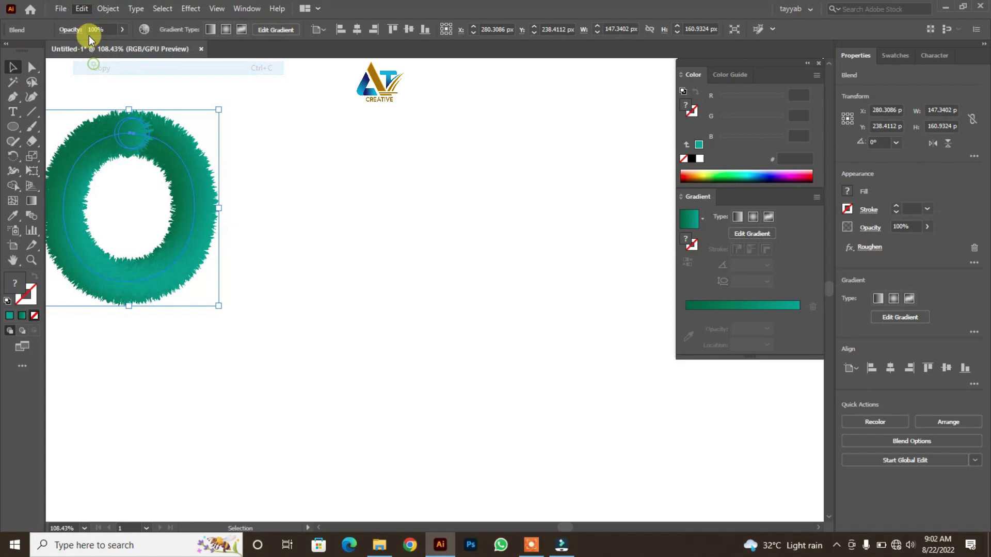
click(86, 9)
click(108, 99)
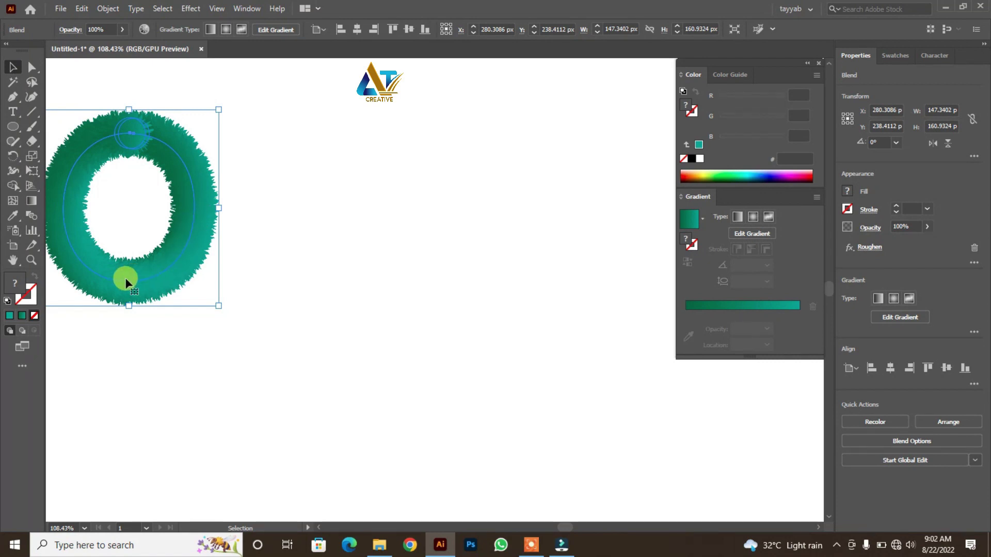
drag(124, 279, 97, 482)
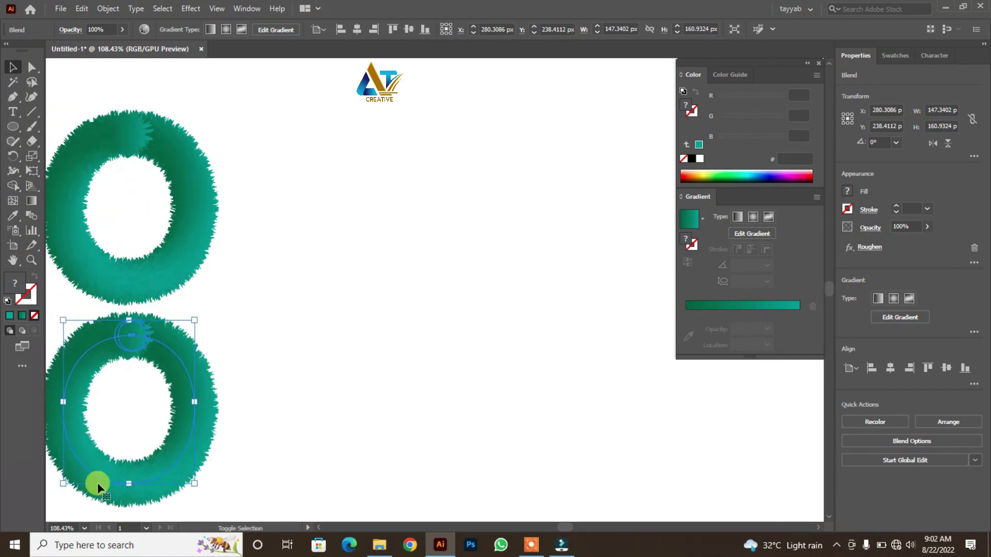
- Select both rings and shift them slightly to the right
key(ctrl+a)
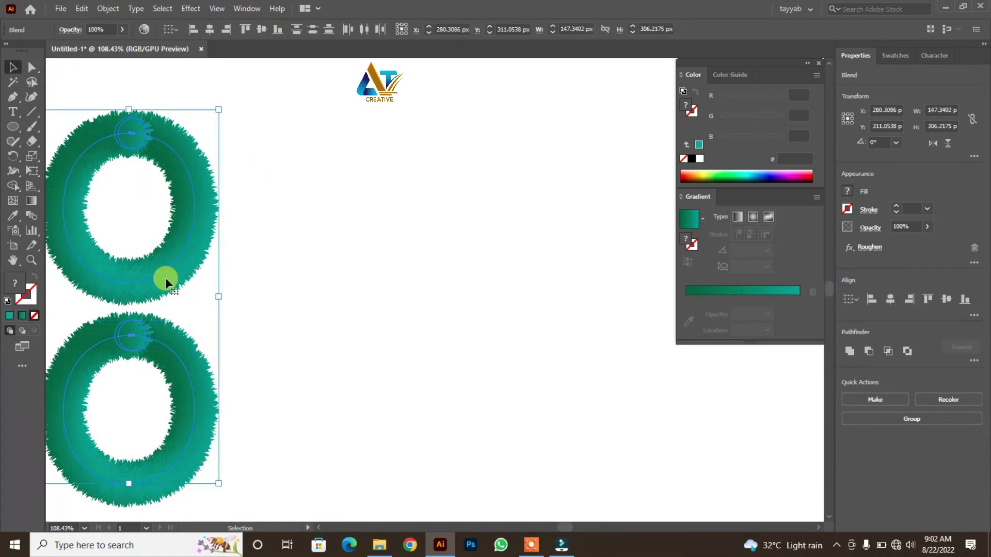
drag(163, 268, 175, 269)
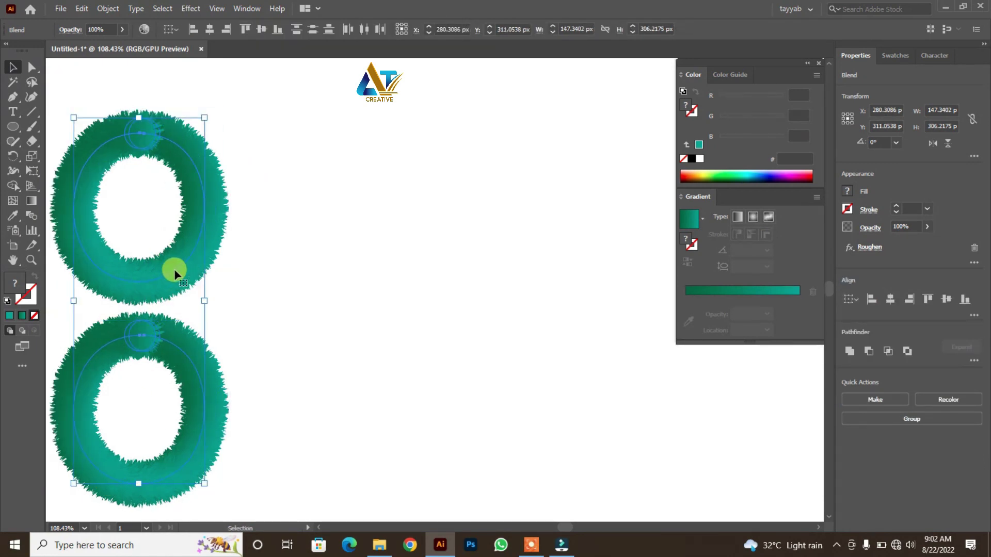
click(255, 114)
click(13, 96)
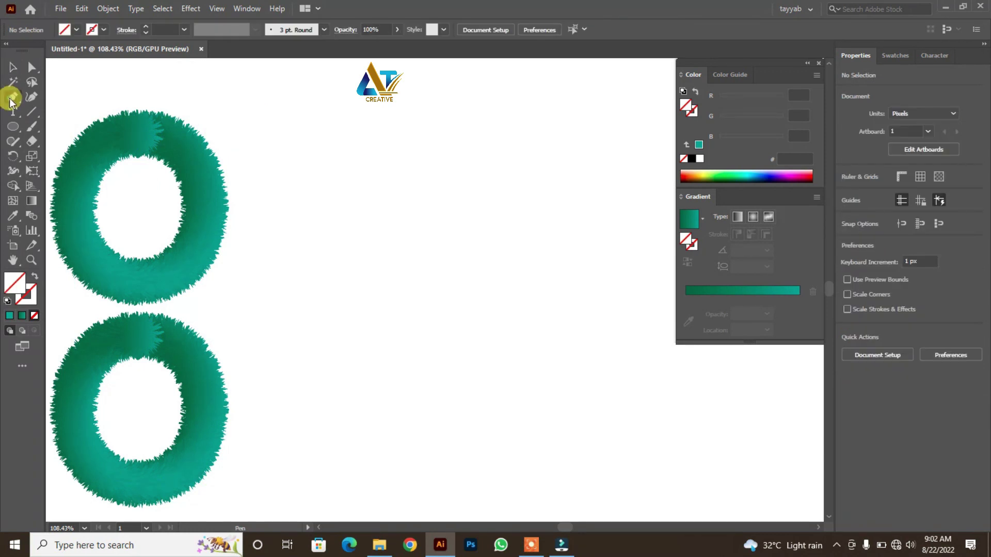
- Draw a small closed triangle path beside the lower ring
click(222, 312)
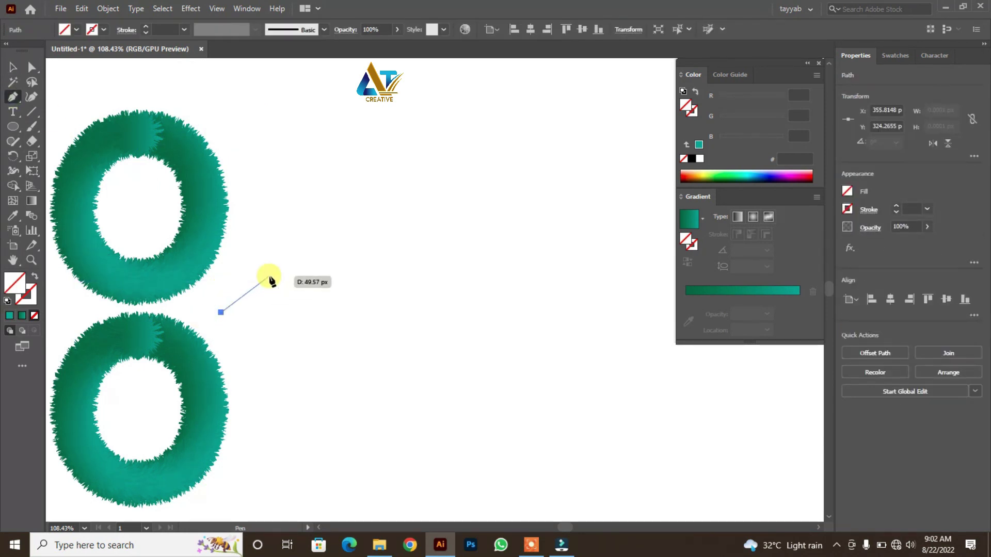
click(261, 268)
click(292, 312)
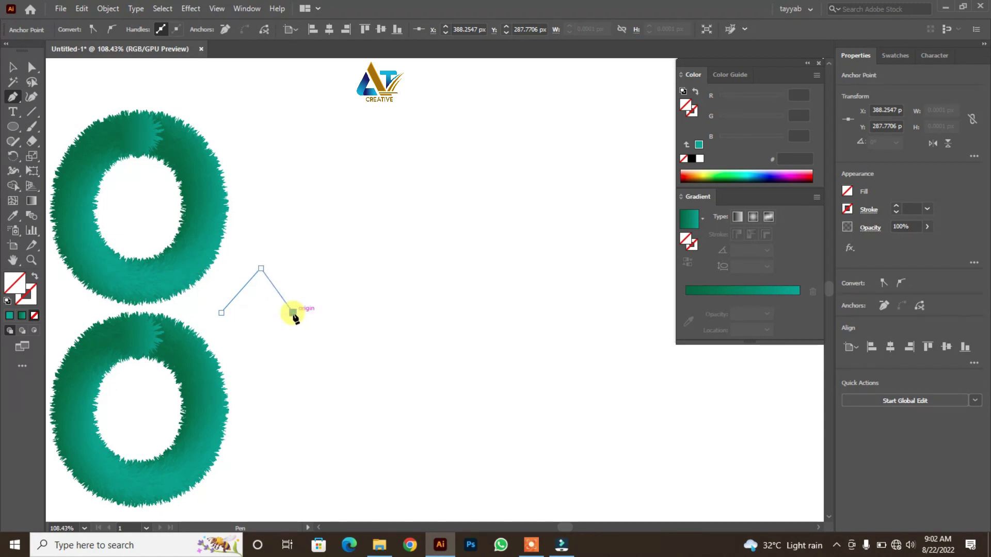
click(221, 313)
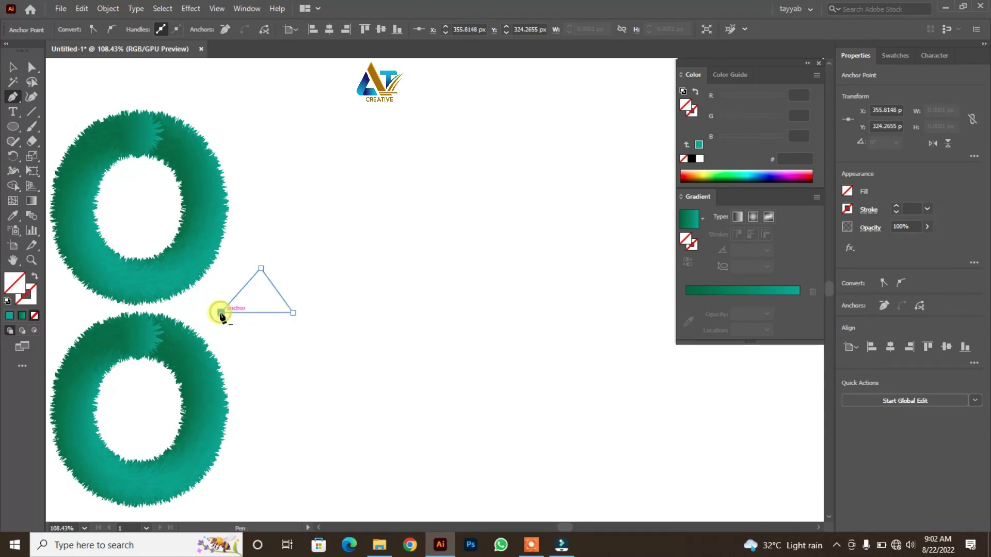
- Replace the lower ring's blend spine with the triangle path
click(15, 69)
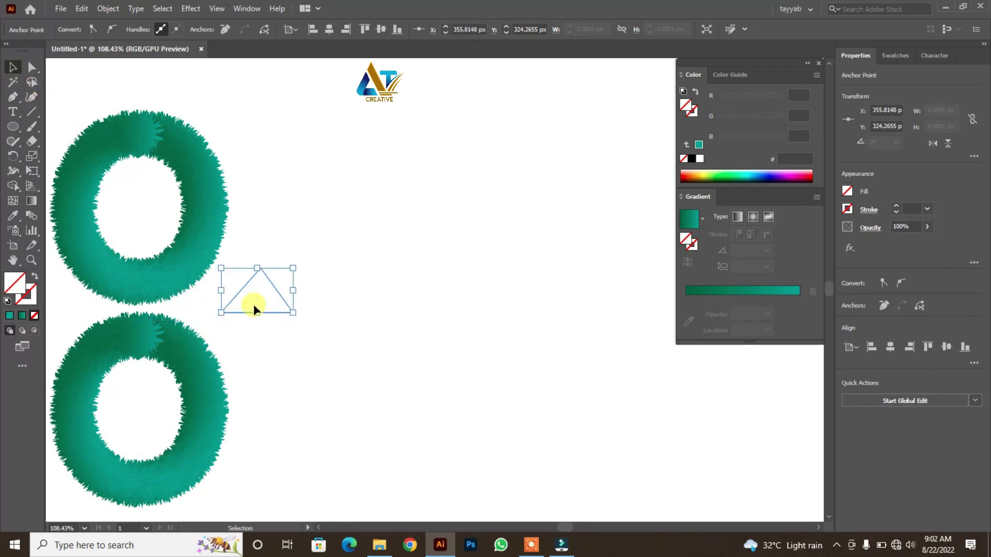
shift+click(194, 376)
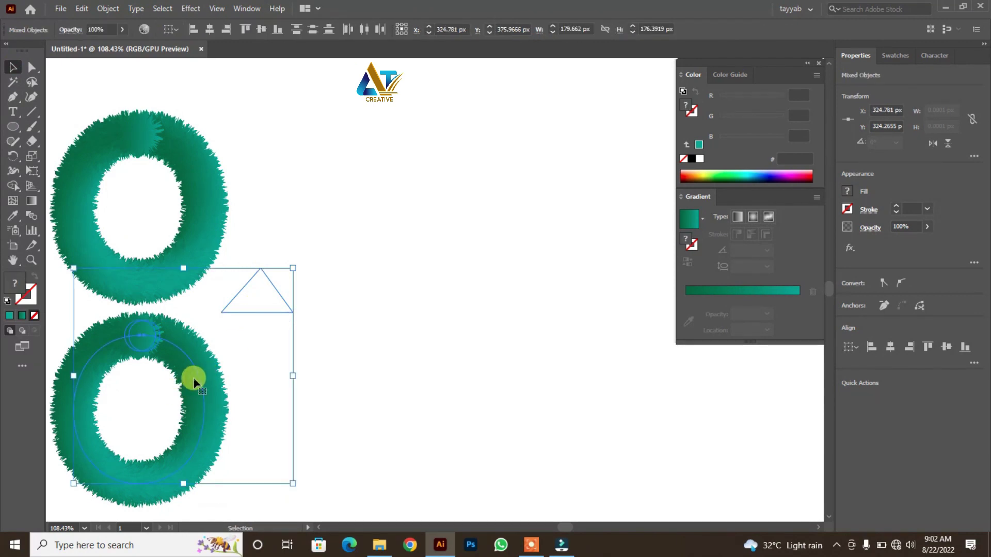
right_click(194, 376)
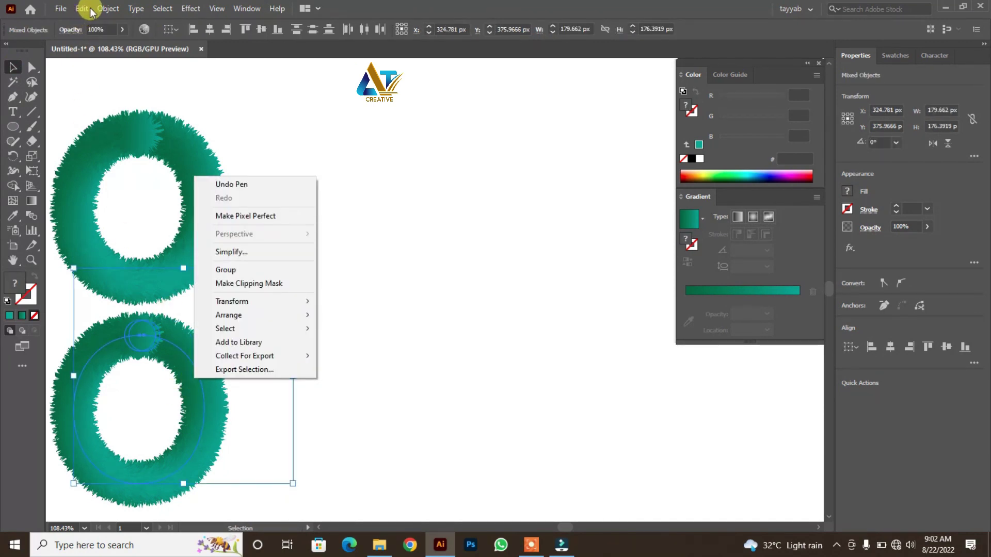
click(107, 9)
mouse_move(124, 344)
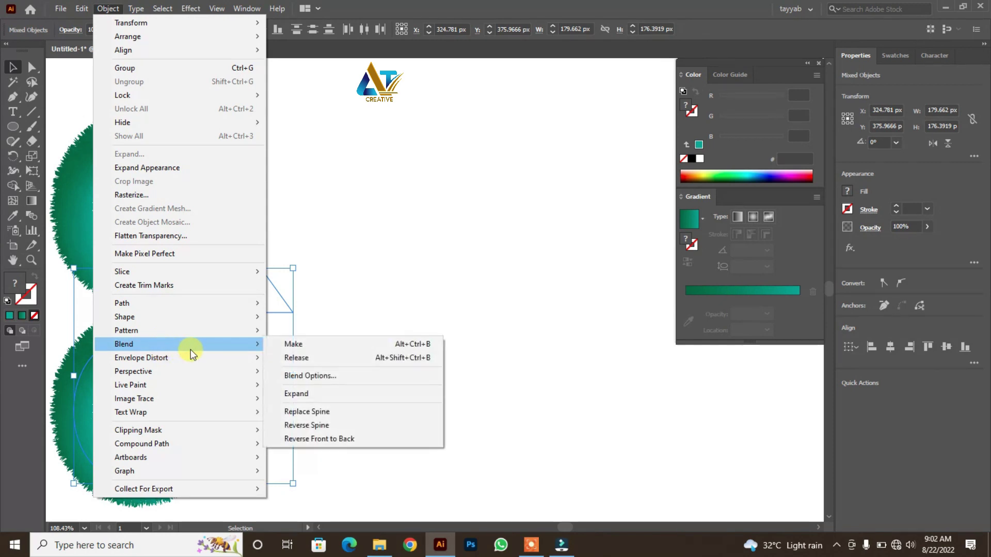
click(297, 411)
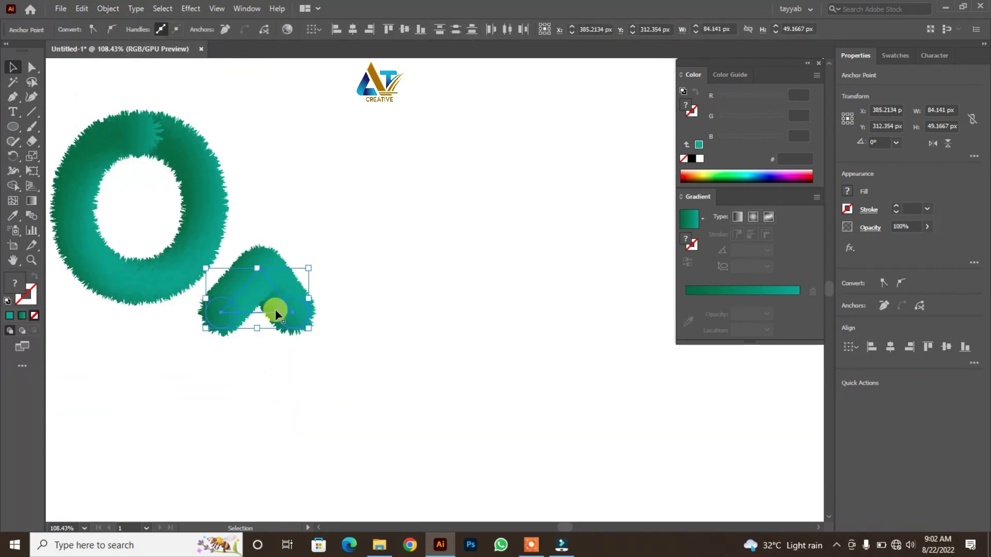
- Close the furry triangle's spine at its lower-left point and shrink it to ear size
click(12, 96)
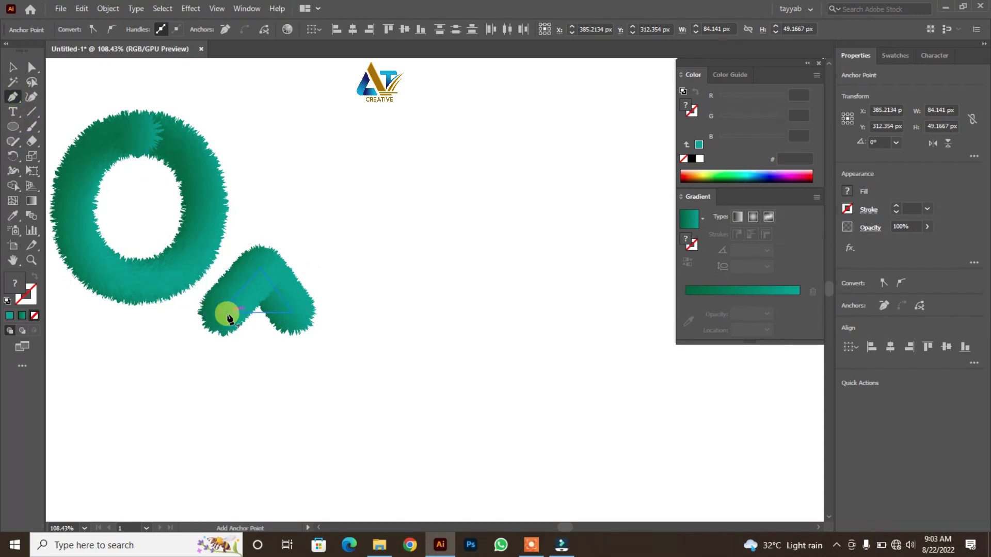
click(228, 313)
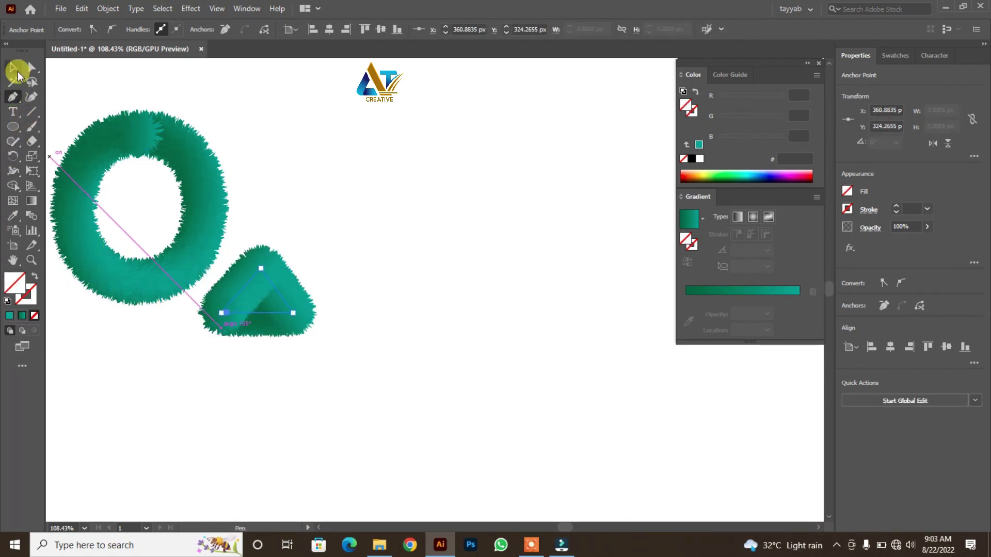
click(17, 72)
click(292, 315)
mouse_move(293, 314)
mouse_down()
mouse_move(105, 99)
mouse_move(170, 162)
mouse_move(160, 148)
mouse_up()
click(278, 358)
scroll(106, 100, up, 1)
- Shrink the furry ear to about 27.5 × 31 px and tuck it onto the ring's upper-left edge
key(ctrl+shift+a)
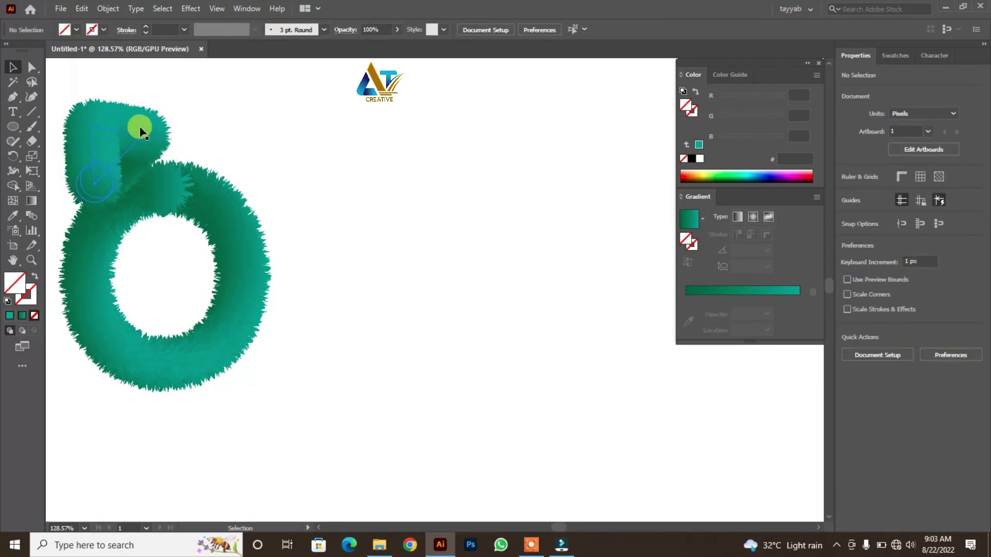
drag(120, 156, 105, 173)
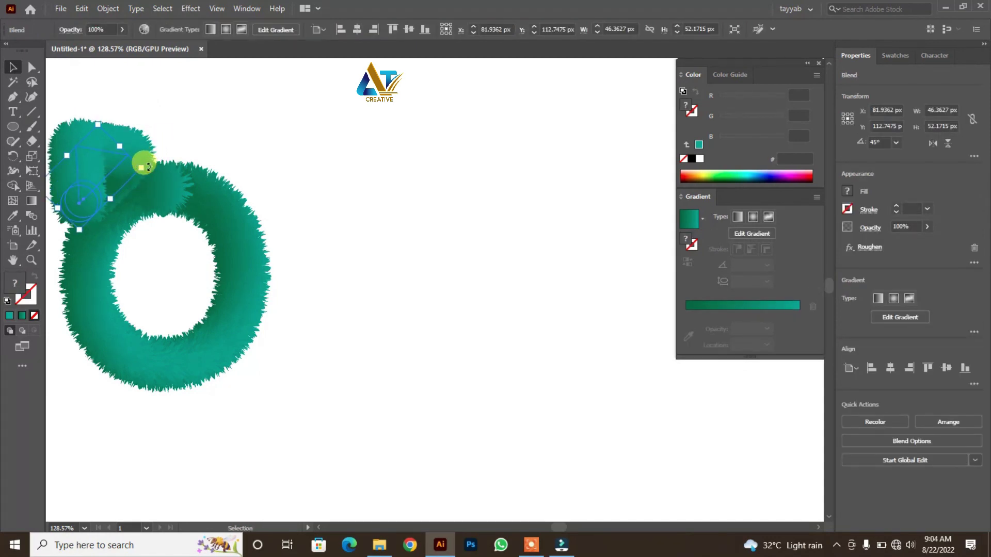
drag(147, 170, 122, 173)
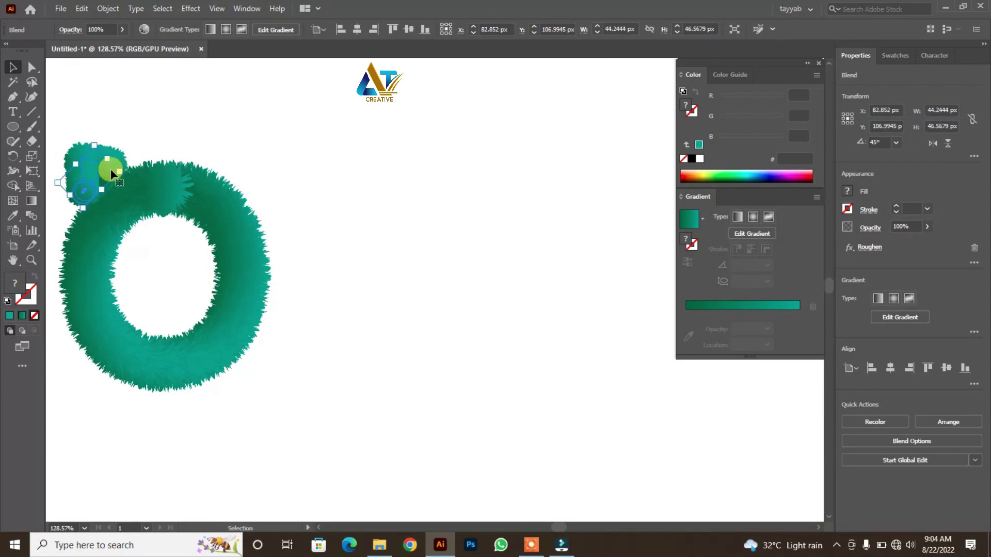
drag(111, 170, 110, 182)
- Send the left ear behind the ring and nudge it slightly left
right_click(111, 182)
mouse_move(145, 320)
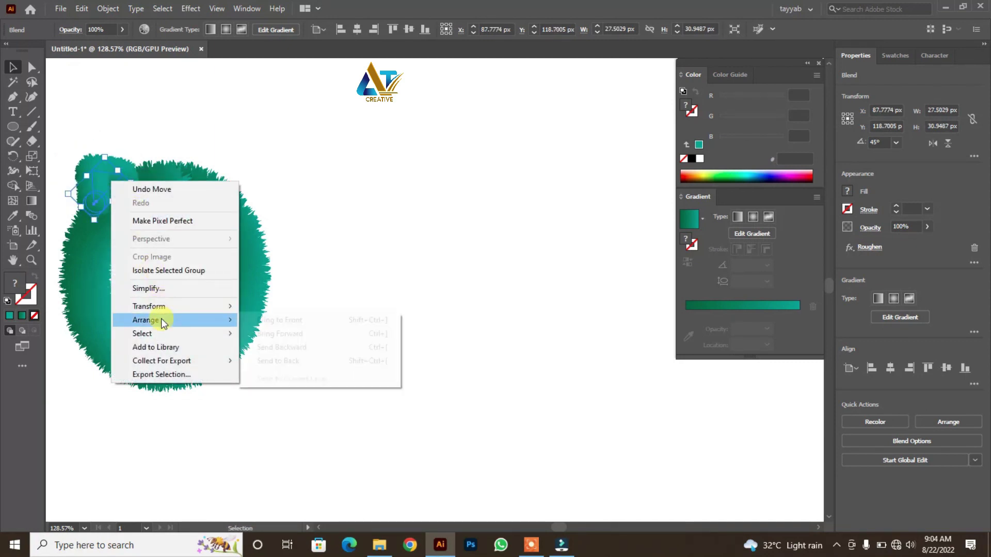
click(278, 361)
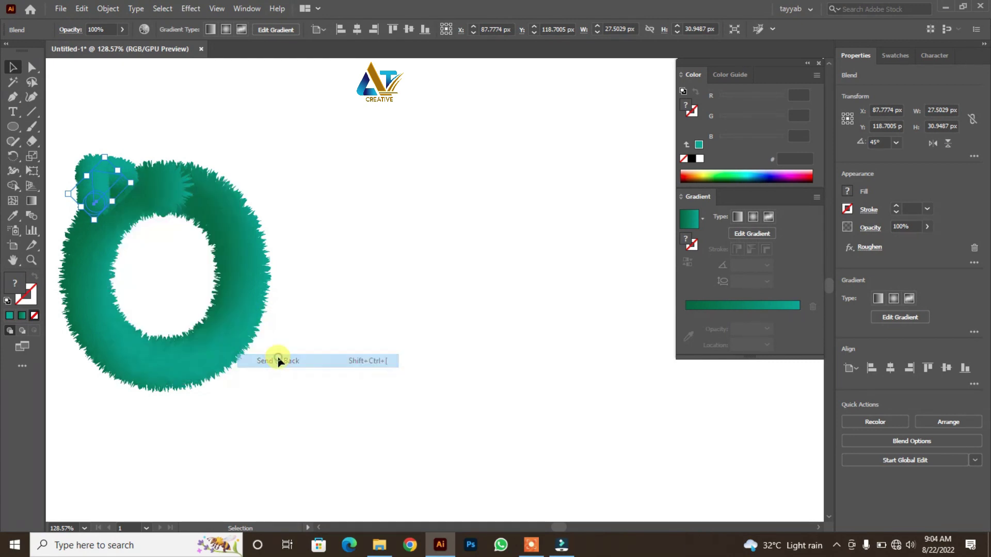
click(294, 148)
drag(94, 170, 91, 171)
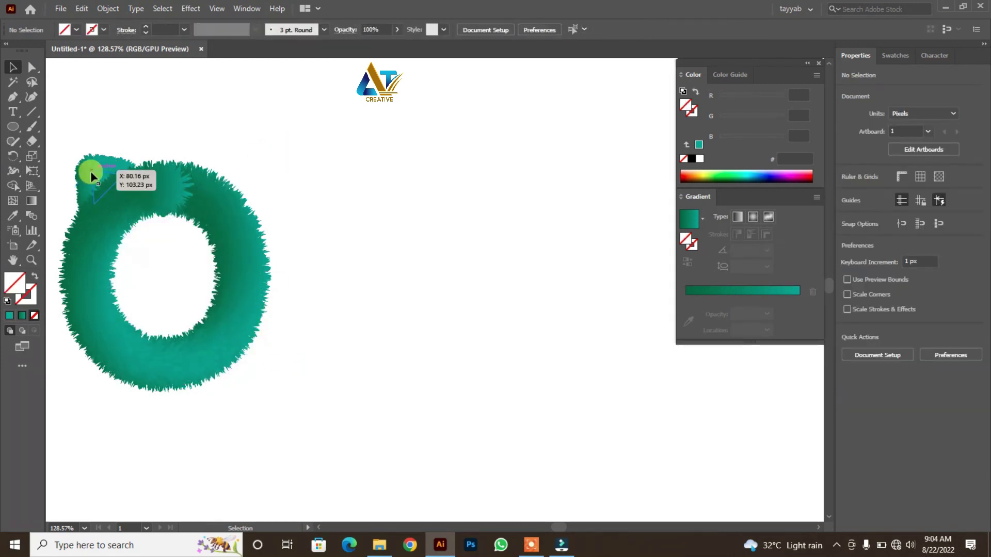
- Paste a copy of the ear, rotate it 315°, and place it on the ring's upper-right edge
right_click(90, 187)
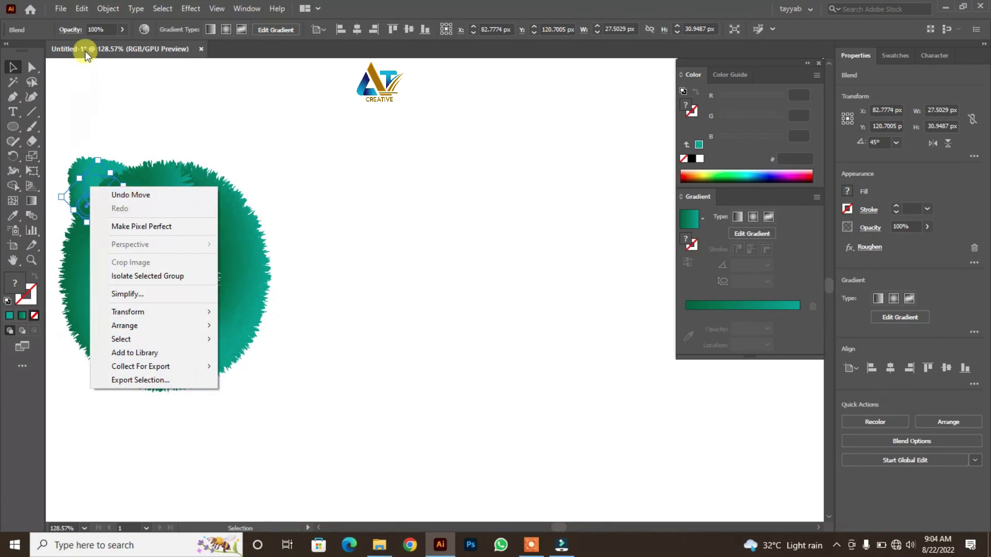
click(82, 9)
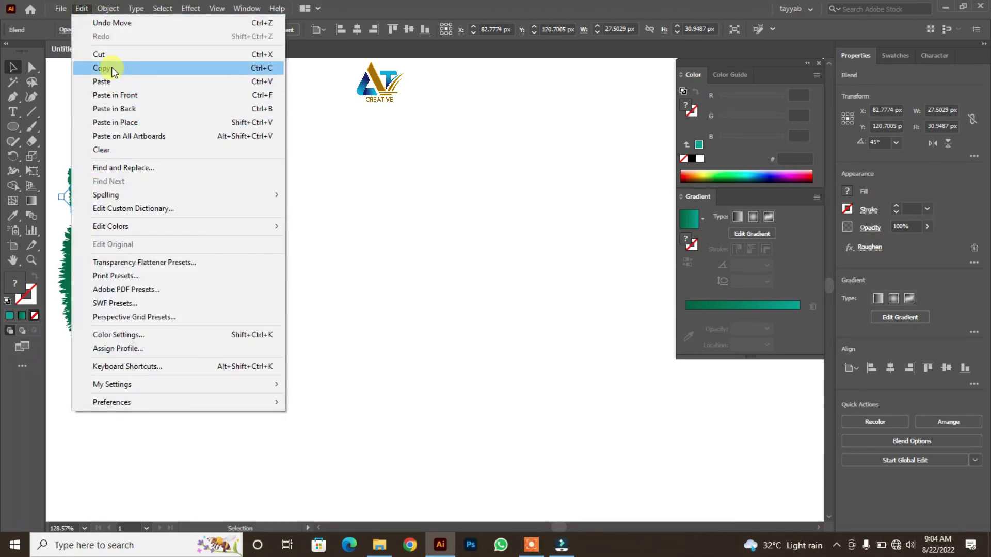
click(120, 122)
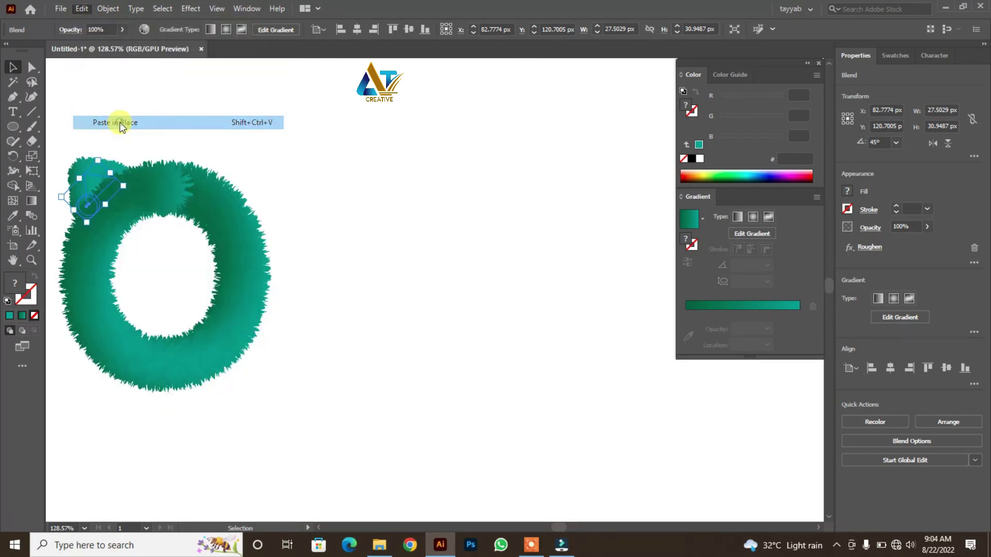
drag(101, 178, 239, 177)
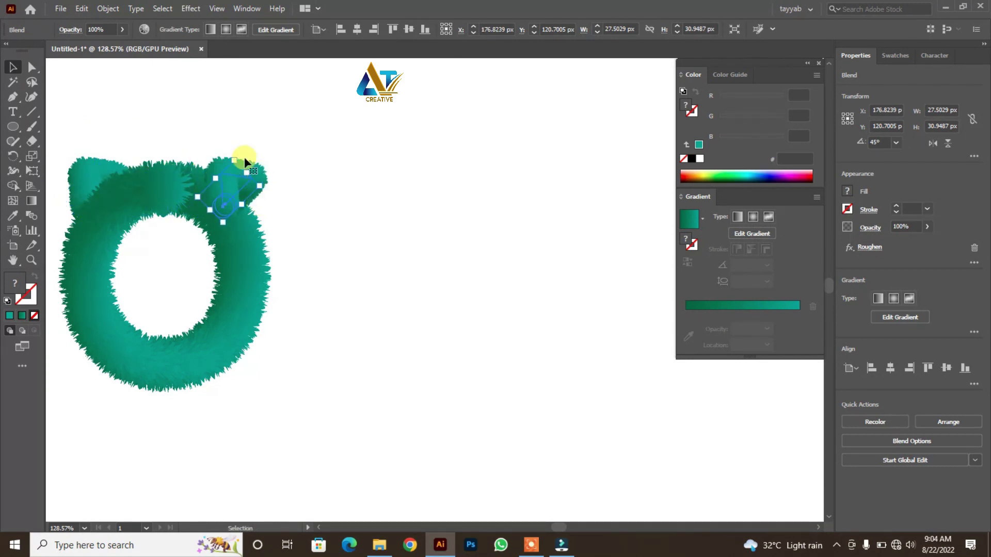
drag(239, 150, 261, 200)
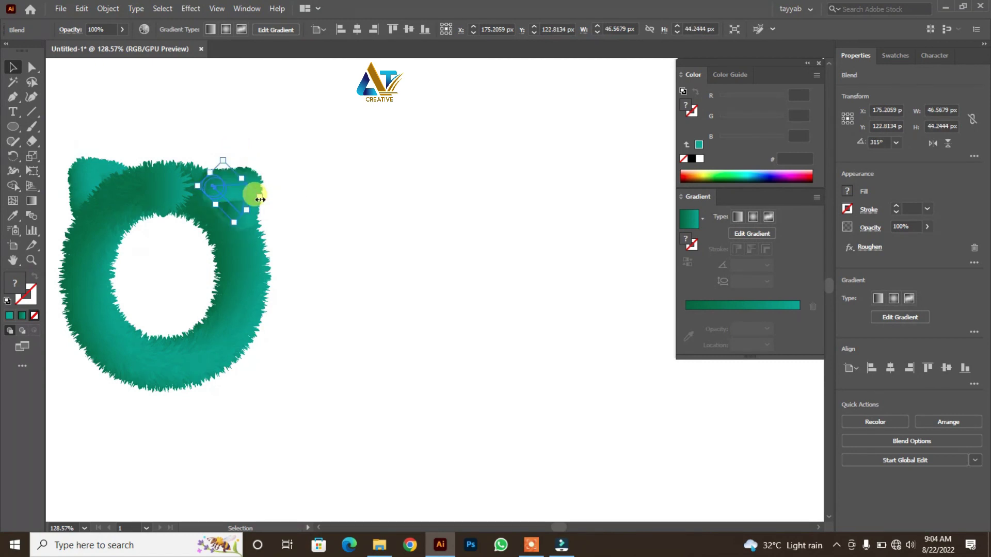
key(a)
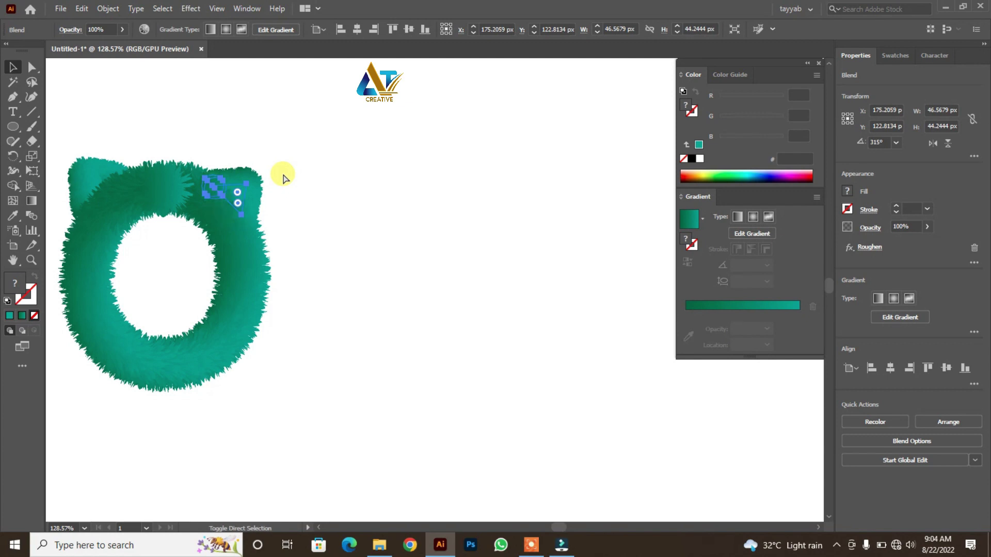
ctrl+click(283, 176)
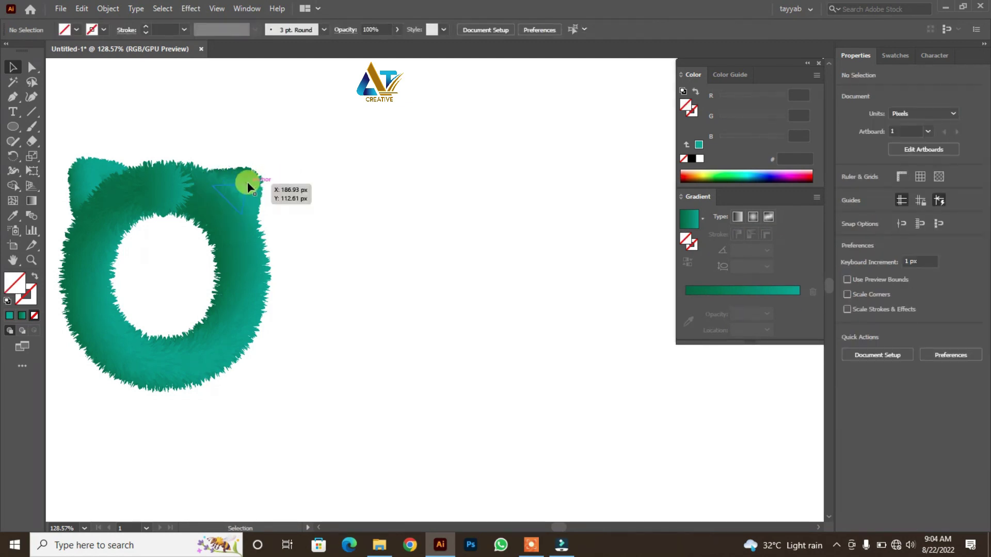
click(247, 181)
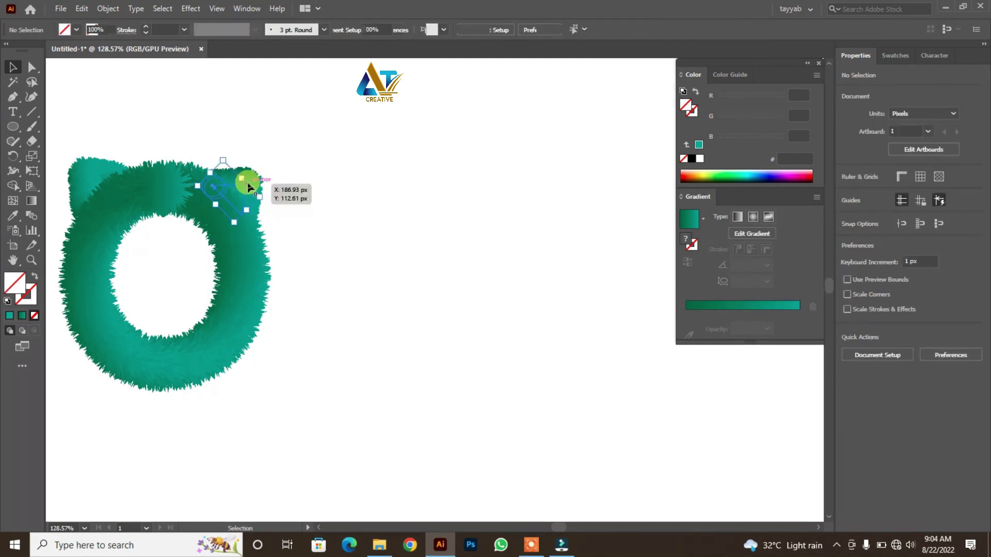
click(329, 141)
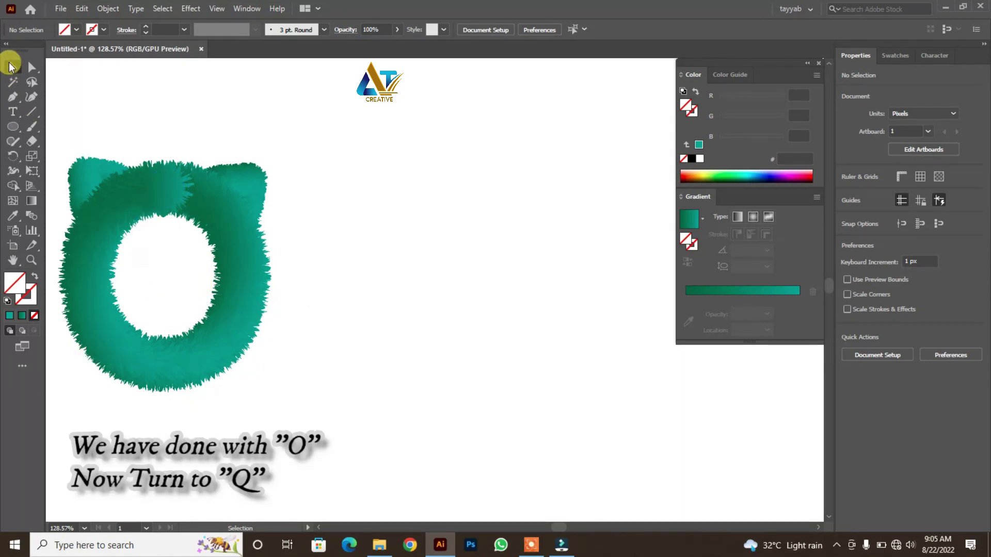
- Draw a small circle about 19.7 px wide below the O and fill it with the teal gradient
click(17, 129)
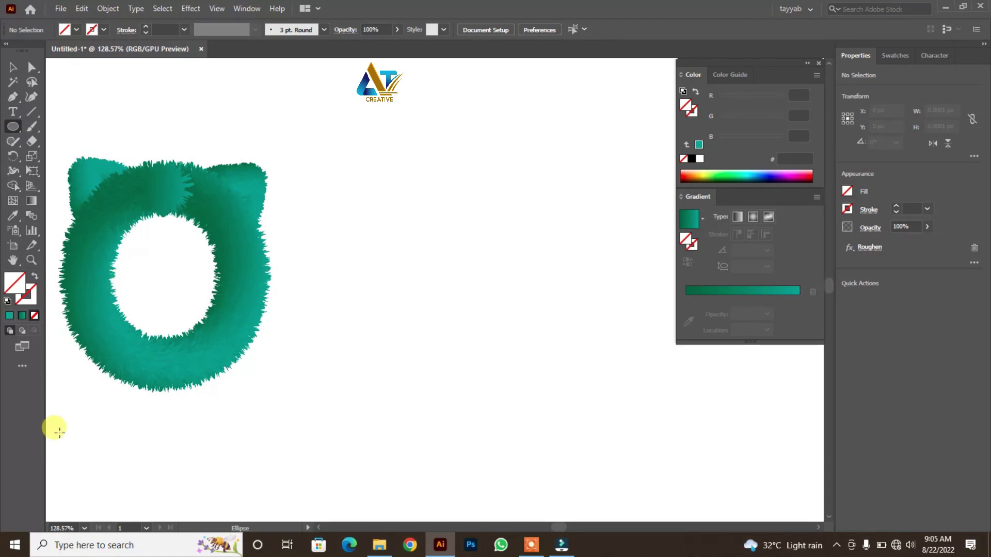
drag(76, 404, 94, 430)
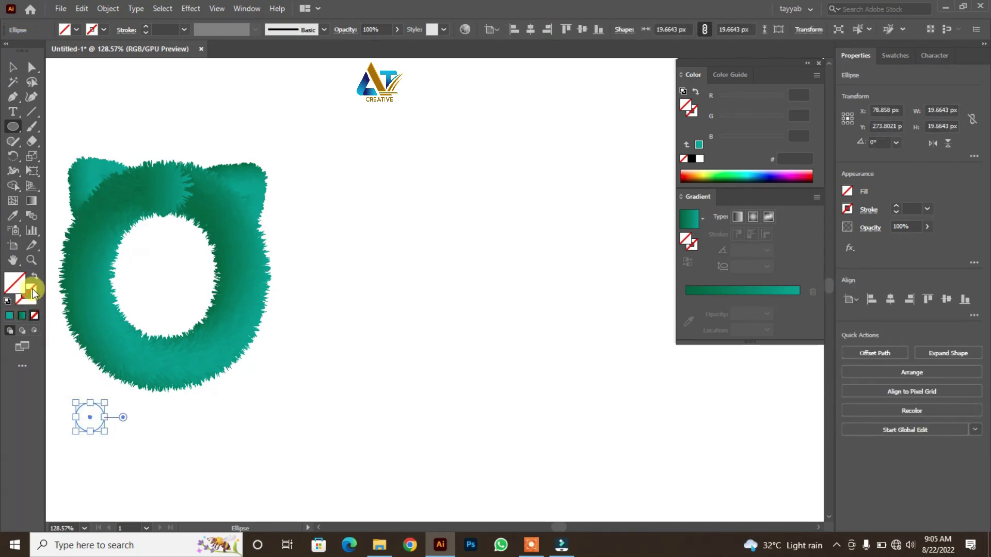
click(22, 315)
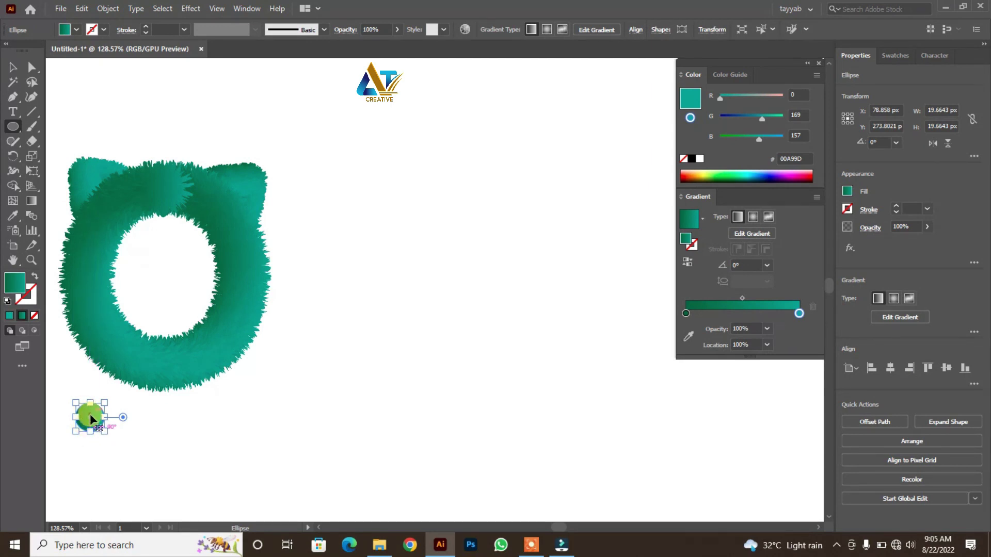
- Copy the circle down-right, scale the copy to about 13.1 px, and select both circles
drag(90, 416, 199, 467)
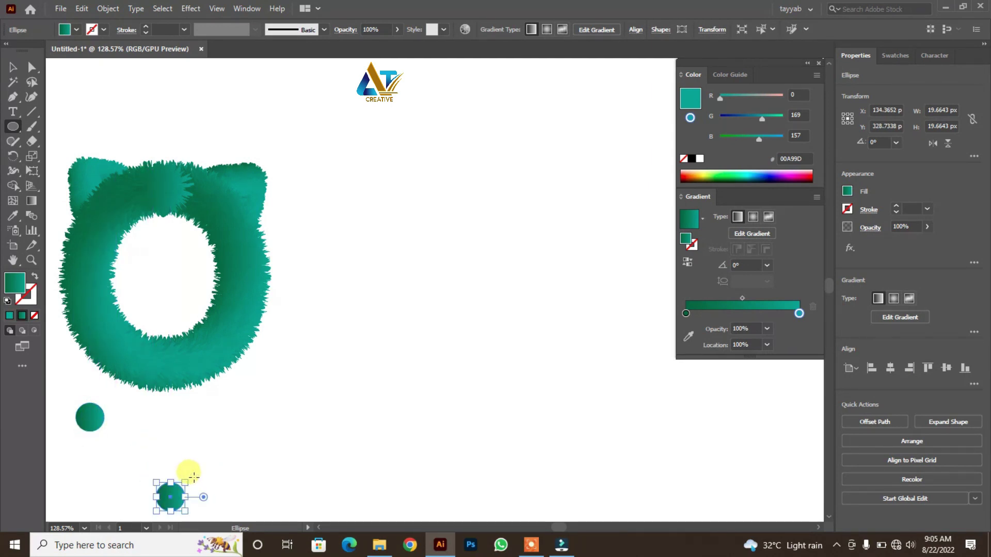
drag(184, 513, 174, 502)
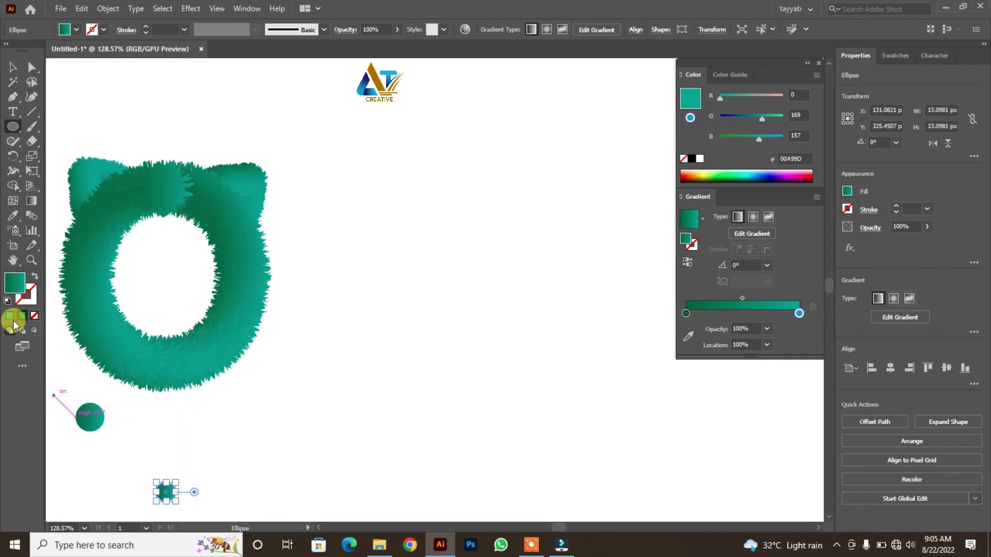
click(13, 67)
drag(63, 404, 191, 513)
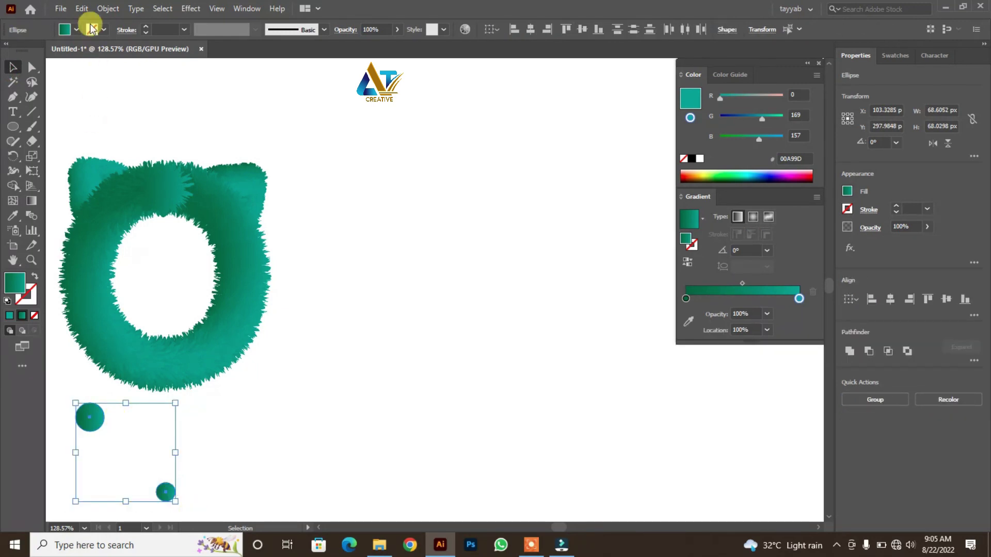
- Blend the two teal circles, then apply Roughen with Size 32% and Detail 98
click(106, 8)
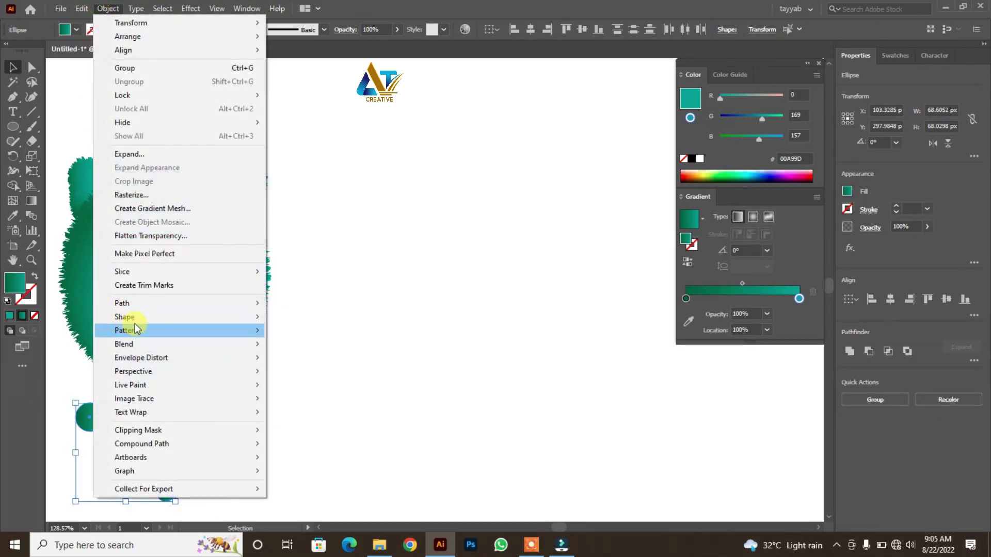
mouse_move(124, 343)
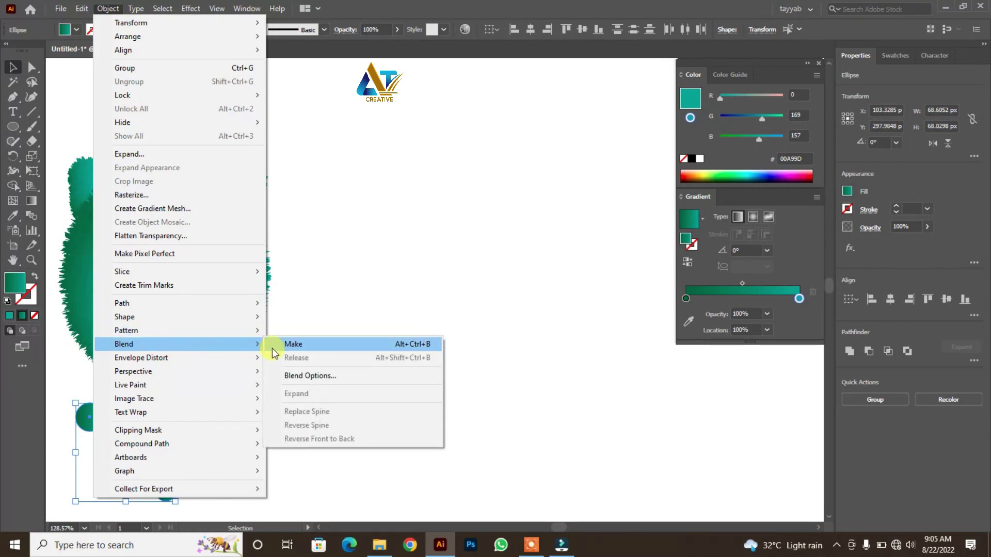
click(273, 345)
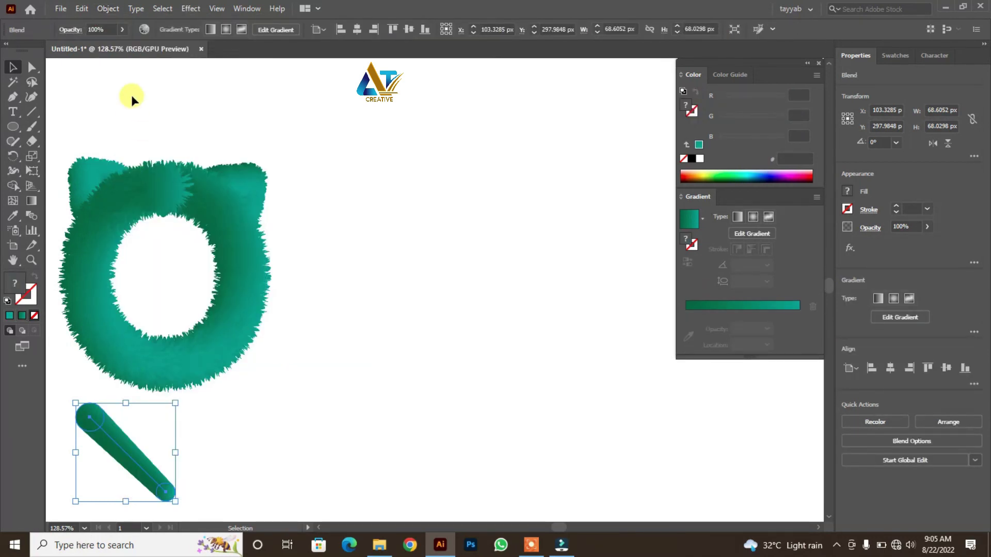
click(190, 8)
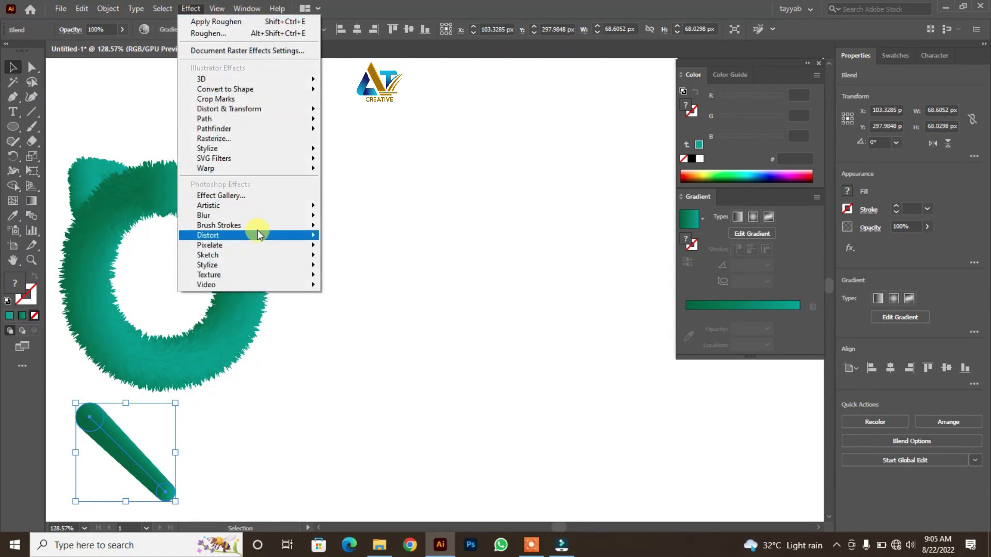
mouse_move(229, 108)
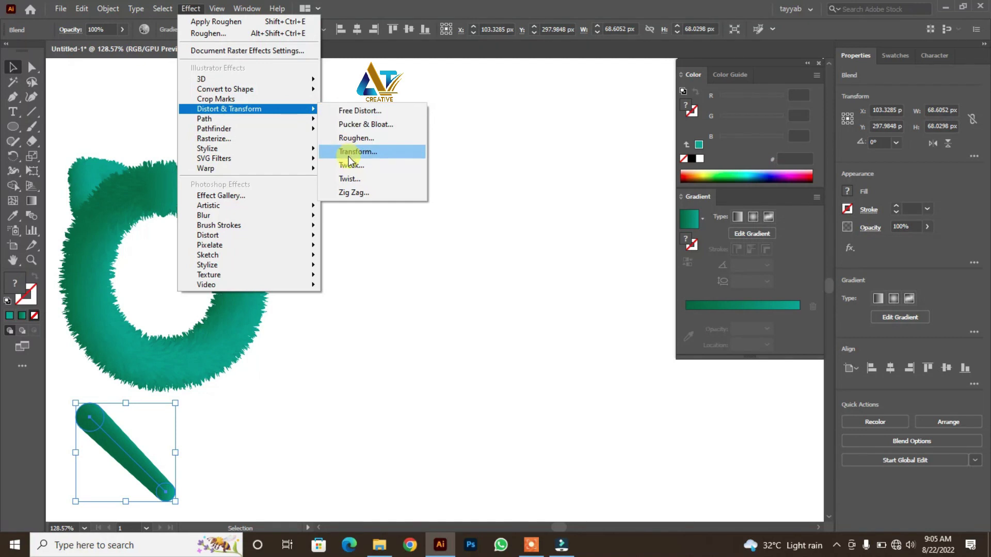
click(356, 138)
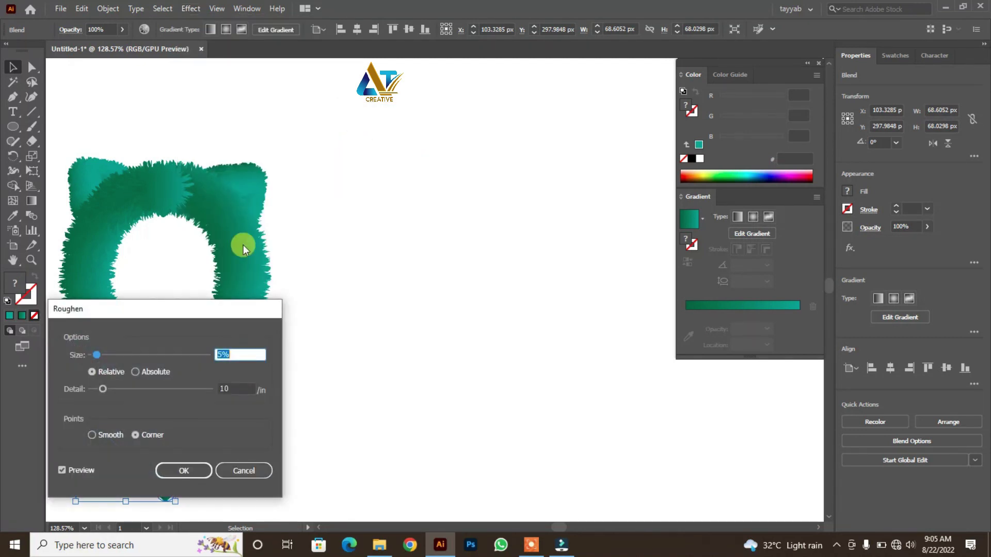
drag(172, 307, 167, 61)
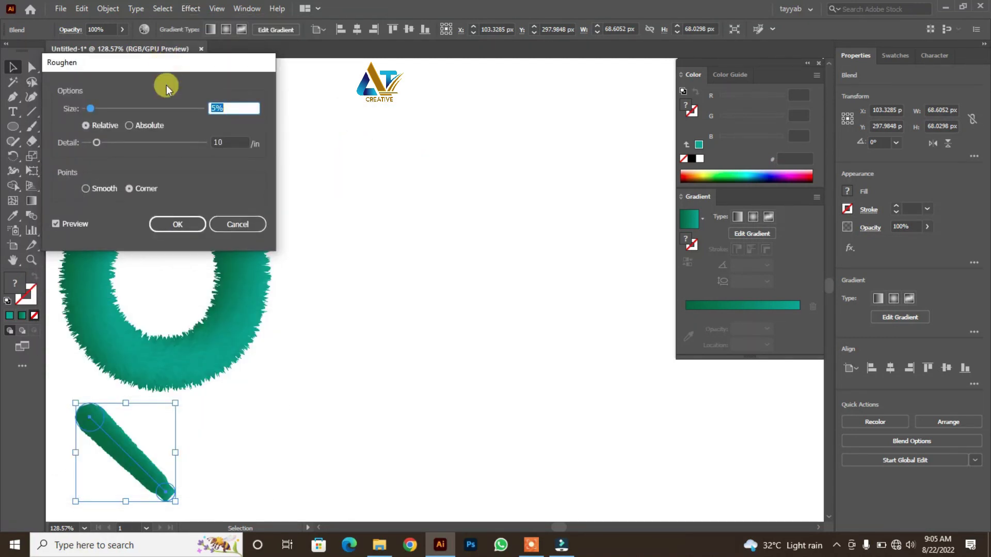
click(123, 108)
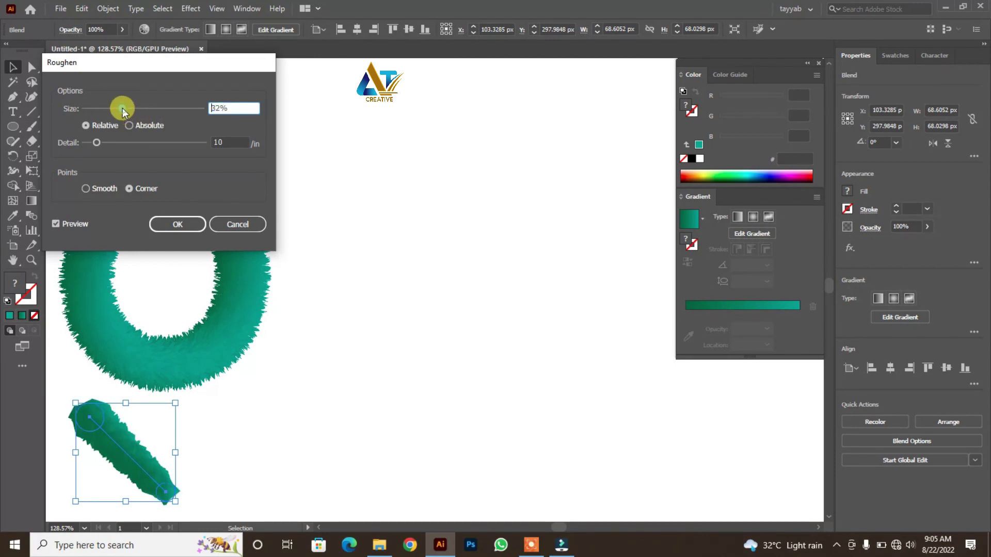
drag(98, 142, 150, 147)
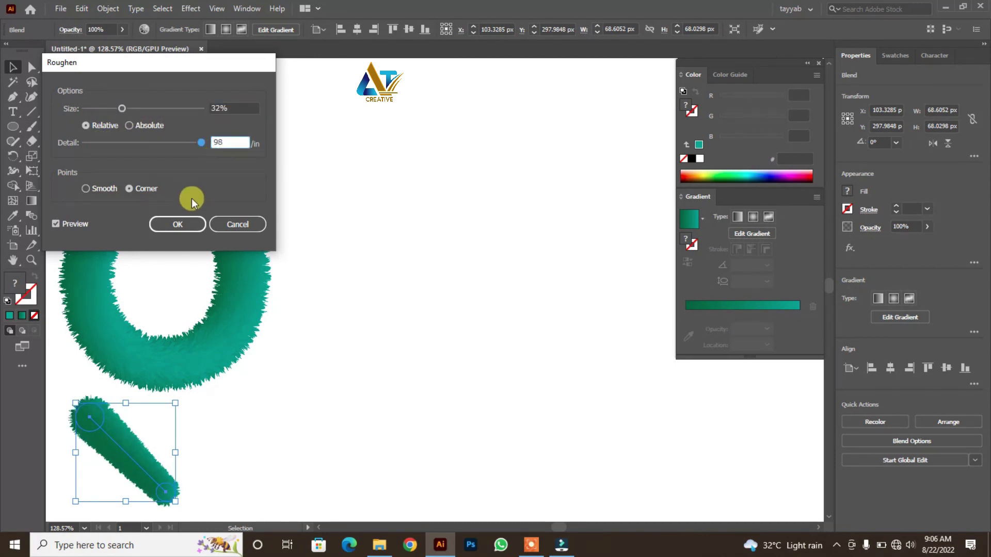
click(178, 224)
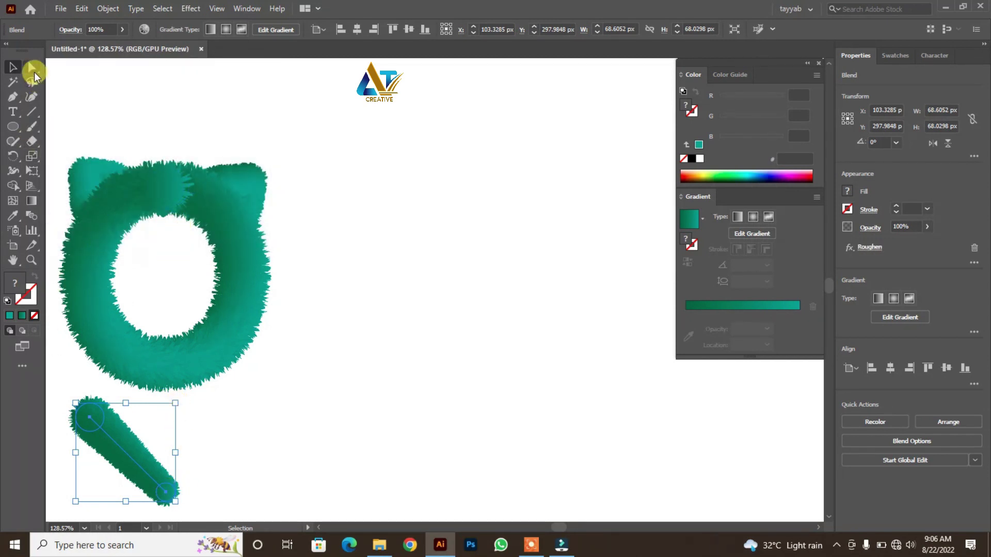
- Bend the tube's spine into an S-curve with the Anchor Point tool
click(13, 97)
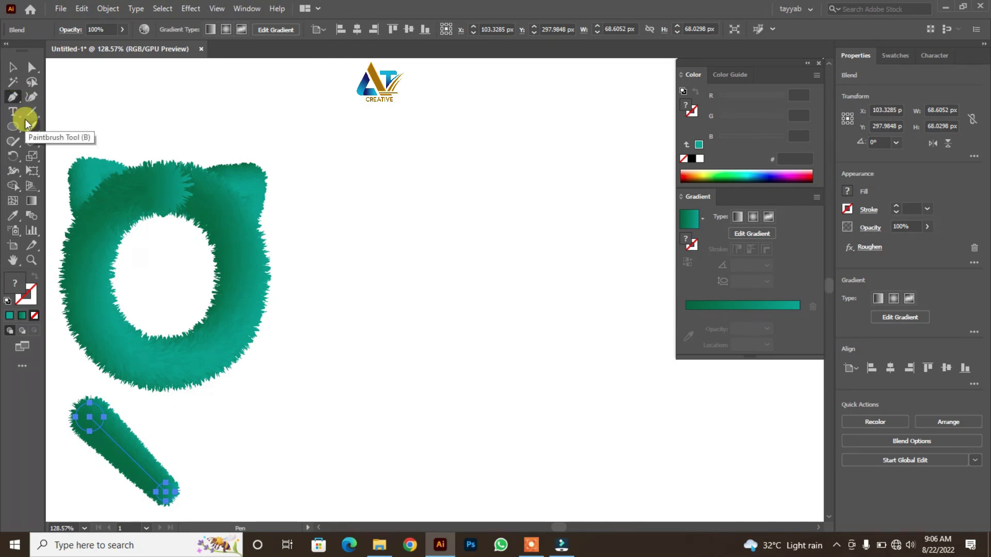
click(10, 98)
click(42, 137)
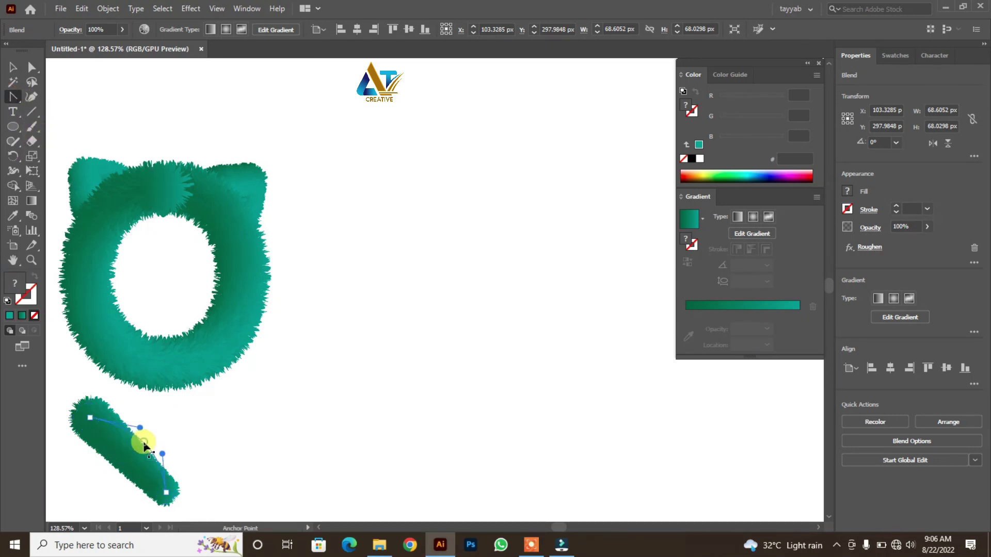
drag(123, 451, 162, 491)
click(166, 493)
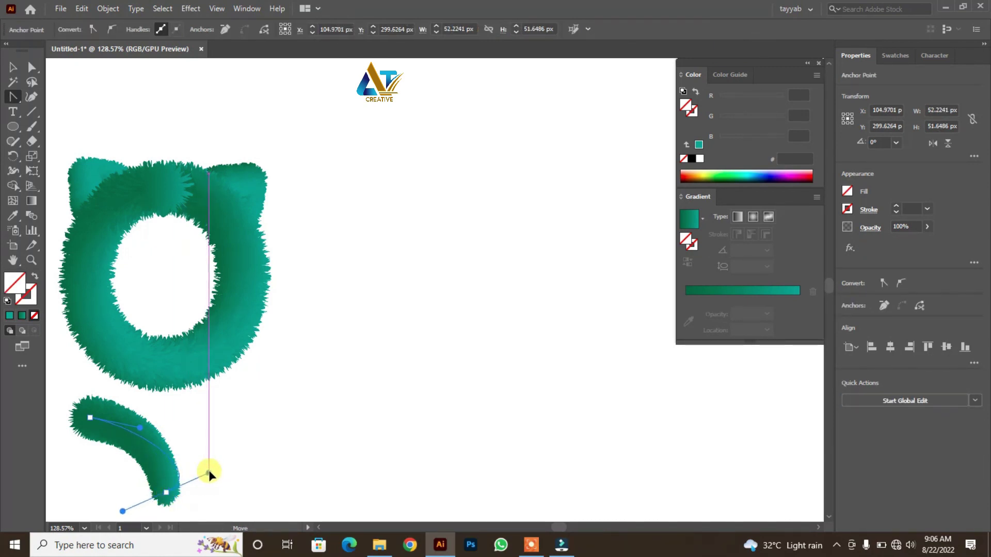
drag(180, 478, 90, 515)
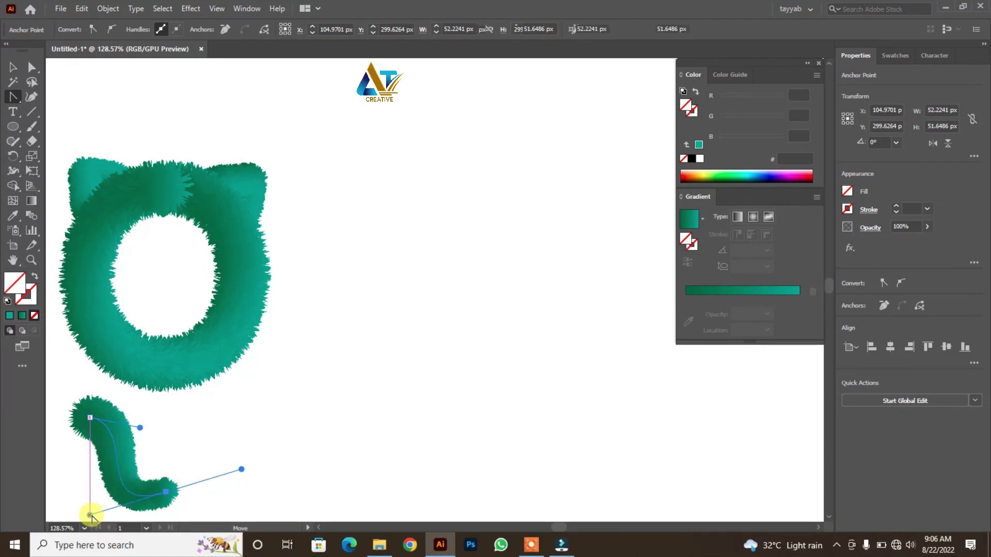
- Scale the curved furry tail up slightly by its corner
click(16, 67)
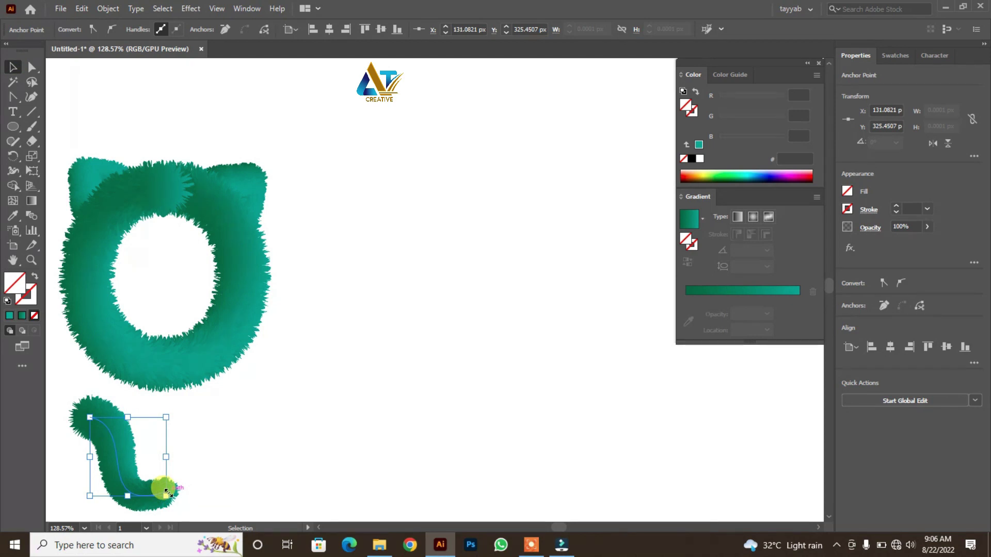
drag(166, 492, 192, 505)
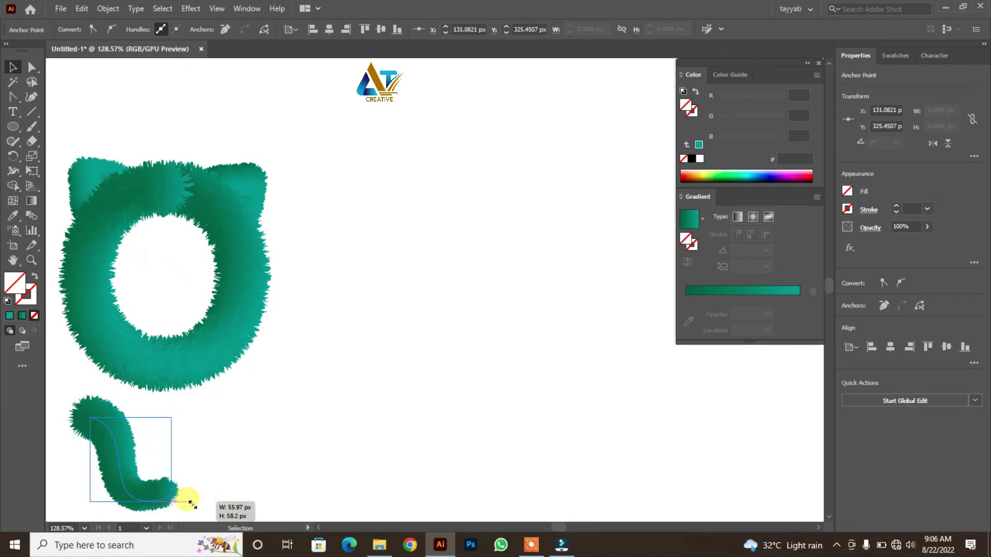
drag(192, 504, 206, 510)
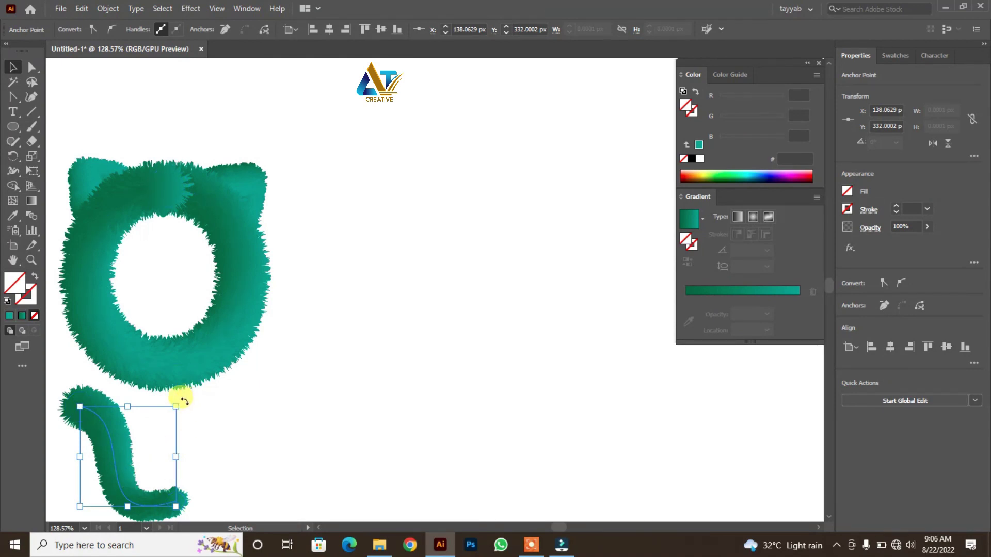
- Rotate the furry tail 45°, attach it at the O's lower right, and deselect
mouse_move(184, 400)
mouse_down()
mouse_move(140, 381)
mouse_move(137, 393)
mouse_move(234, 367)
mouse_move(254, 347)
mouse_move(270, 351)
mouse_move(243, 359)
mouse_up()
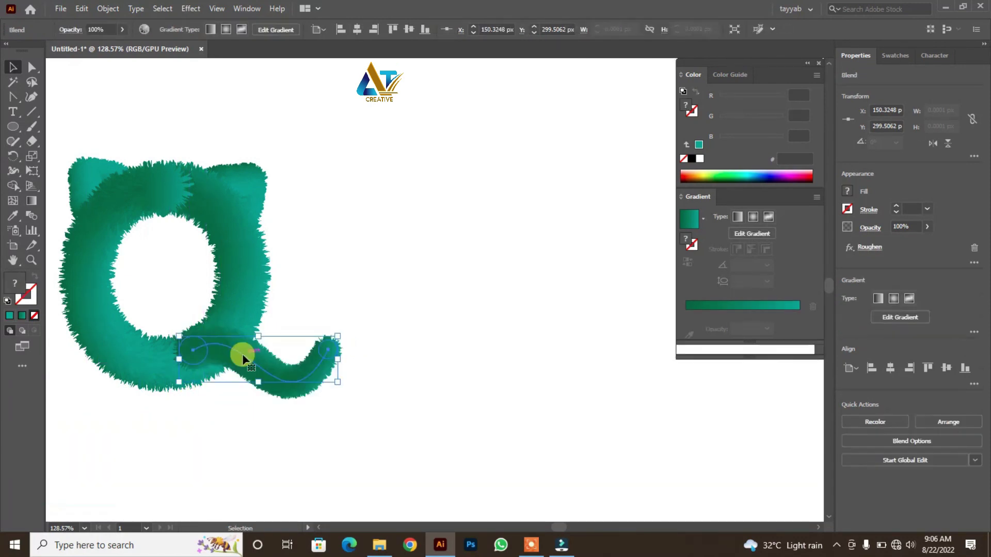
ctrl+click(243, 358)
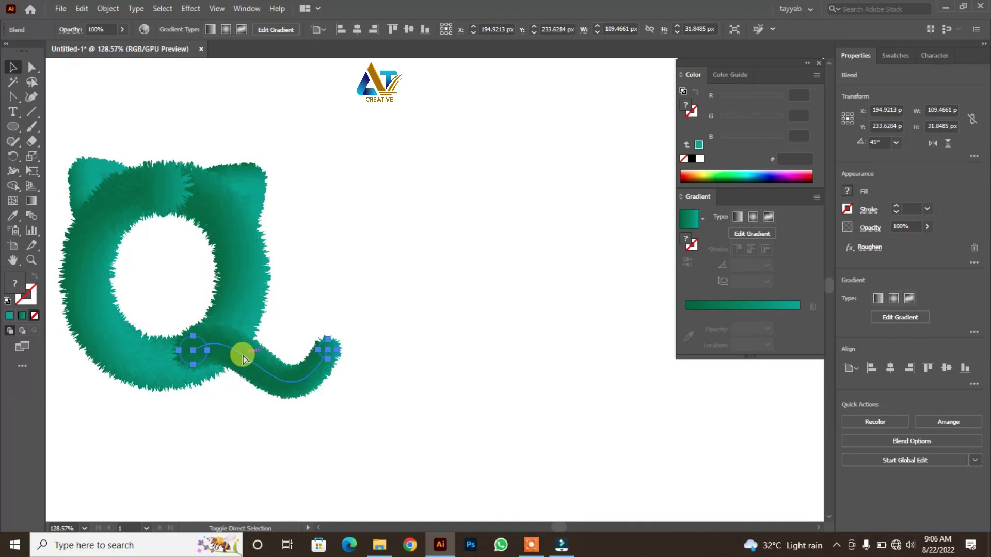
click(243, 357)
click(351, 234)
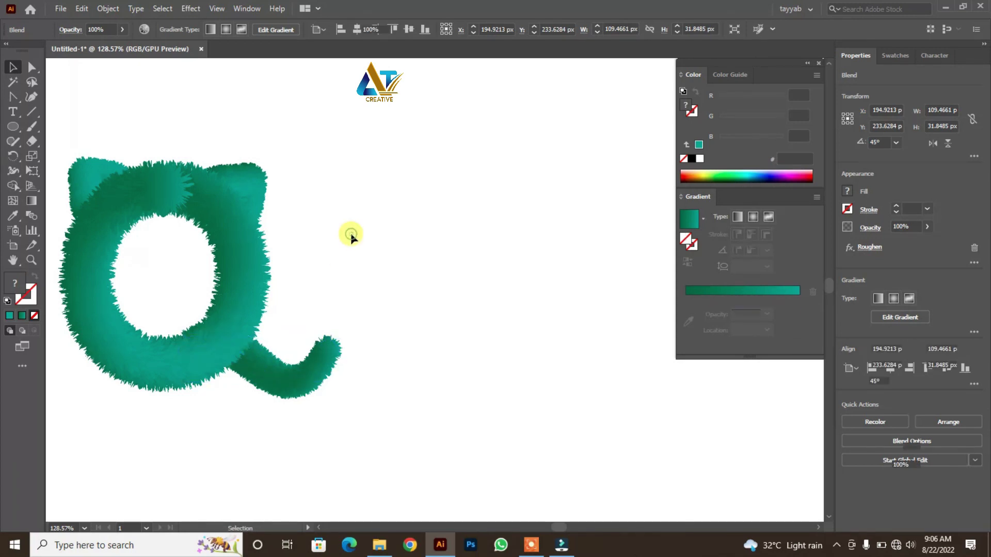